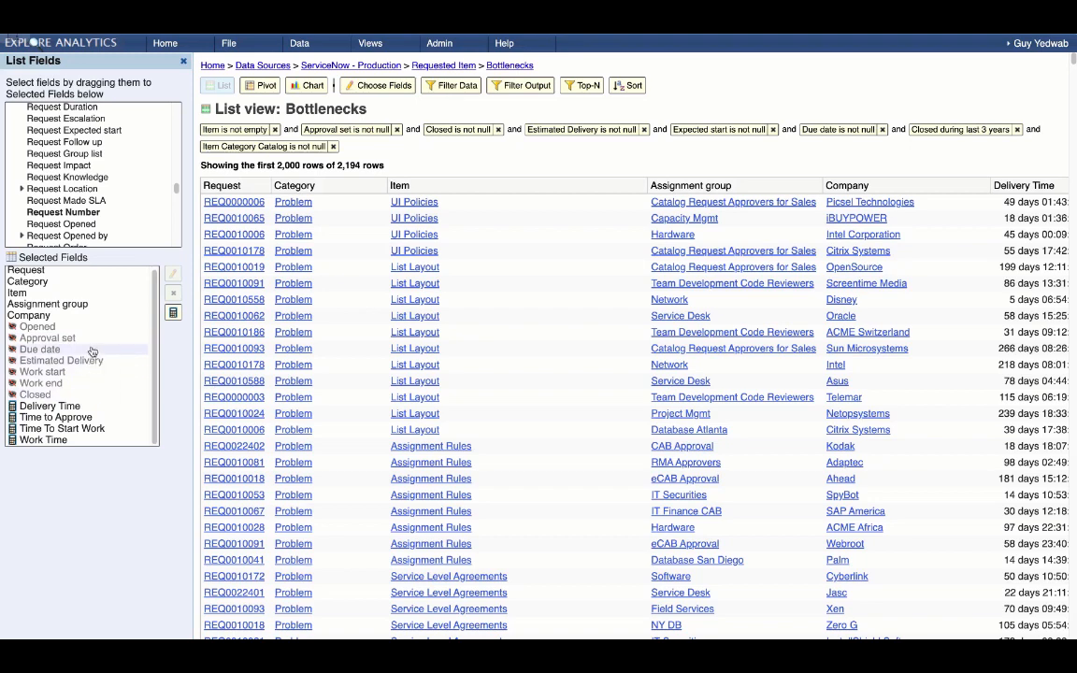
Check the field settings of the hidden Opened field in the Bottlenecks list.
left_click(110, 329)
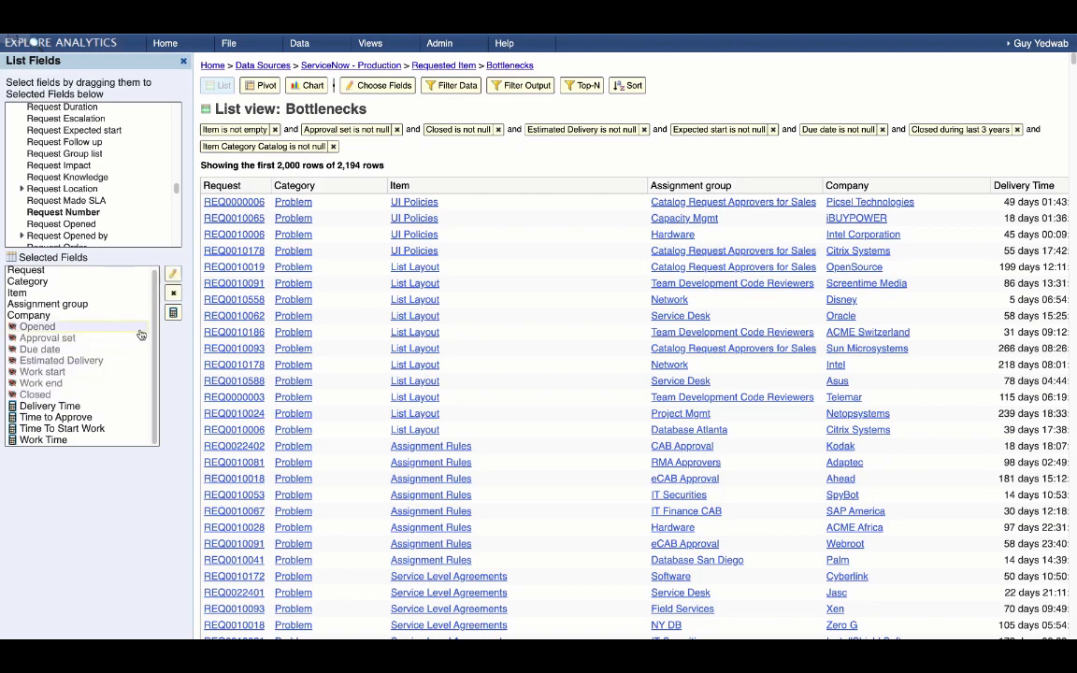
double_click(92, 330)
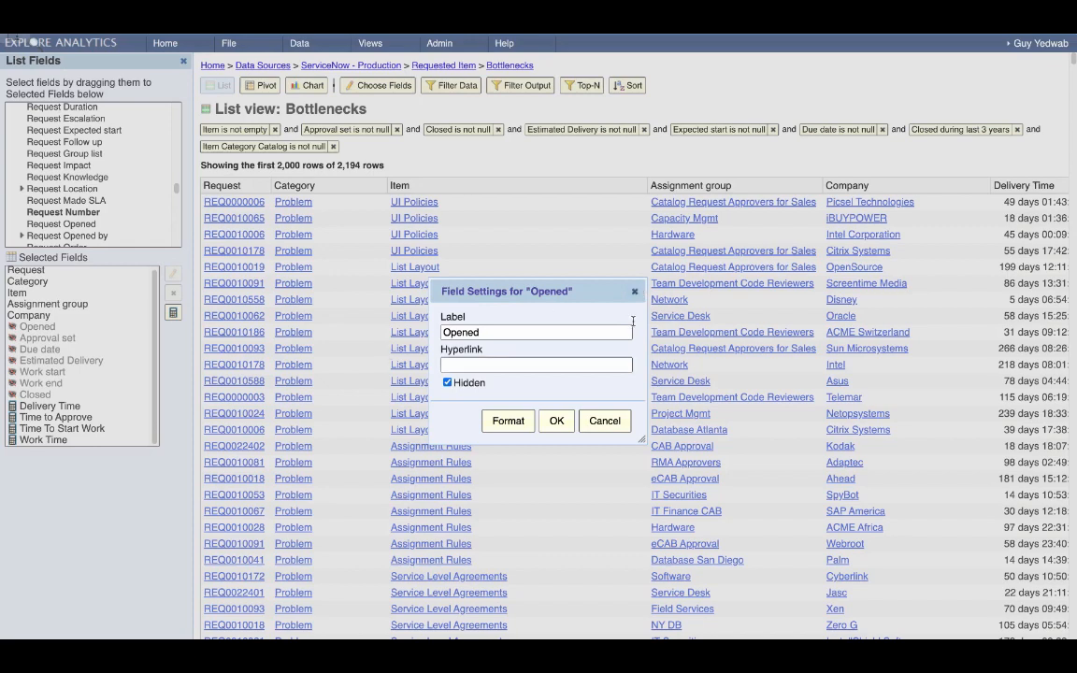
left_click(636, 291)
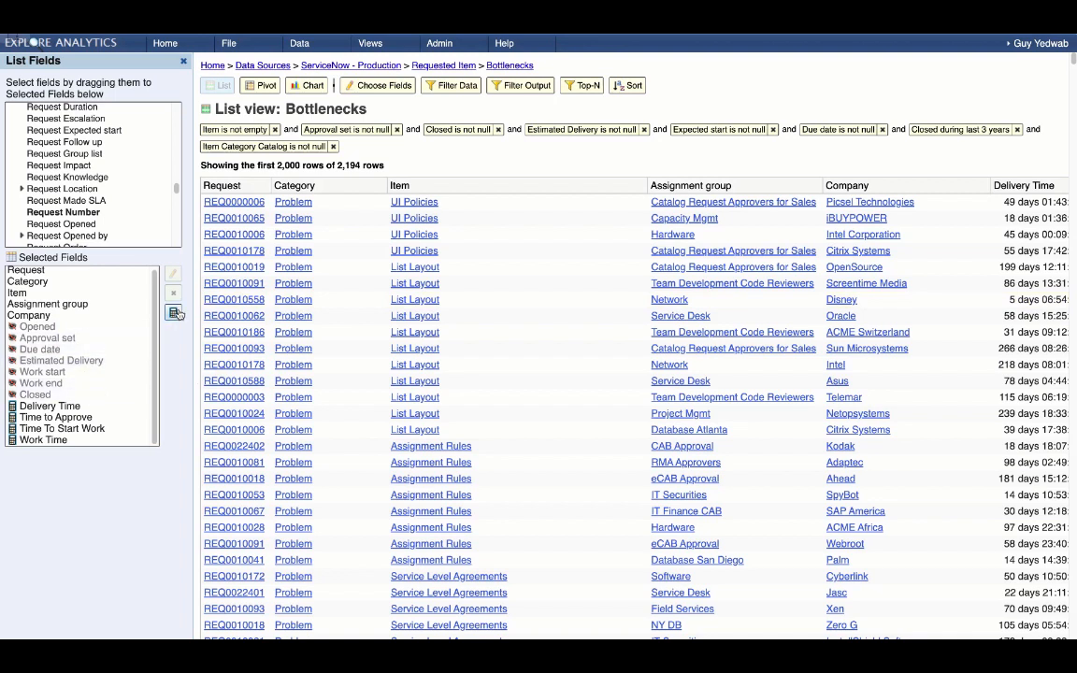
Examine the DURATION calculation and its two date arguments in the Delivery Time field settings.
double_click(117, 409)
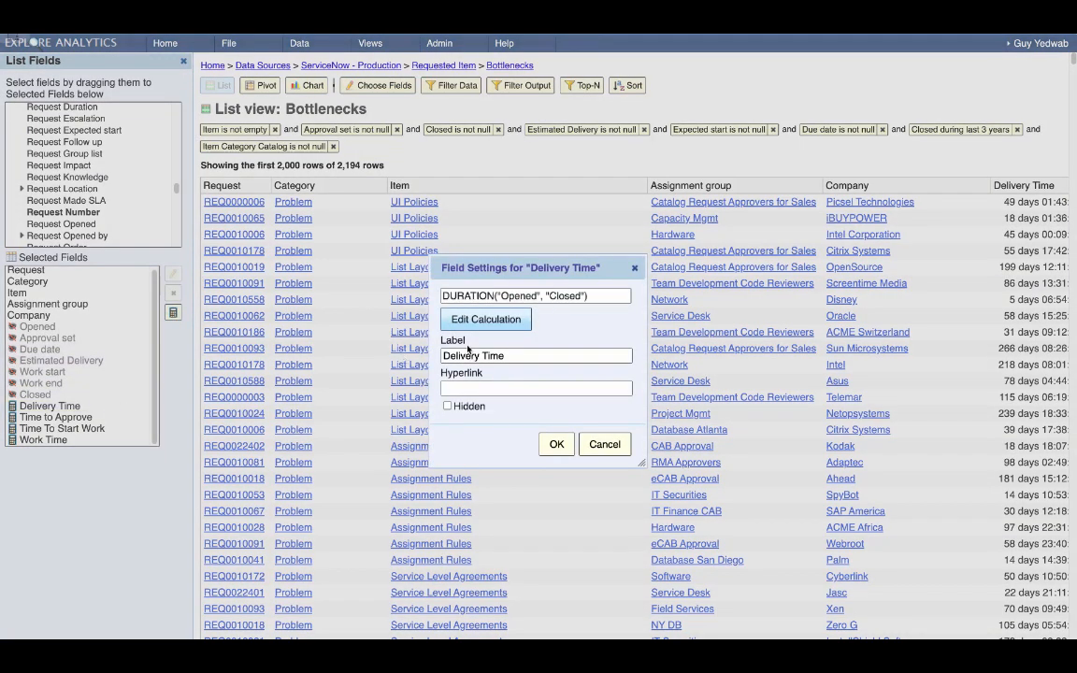
left_click(498, 295)
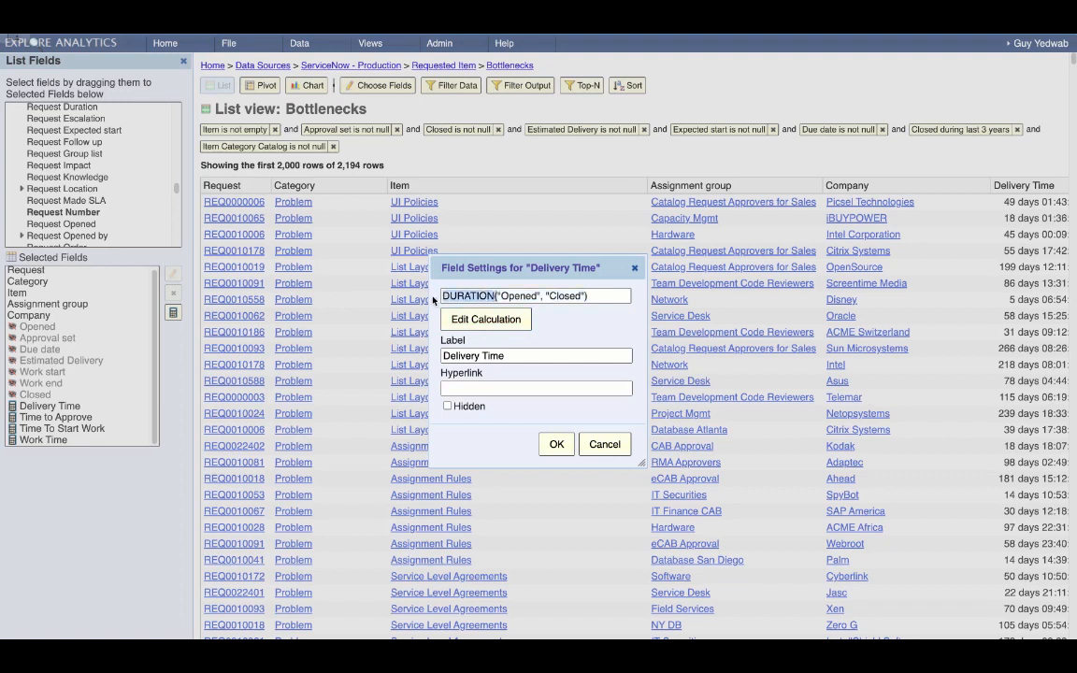
double_click(494, 295)
left_click_drag(498, 295, 586, 295)
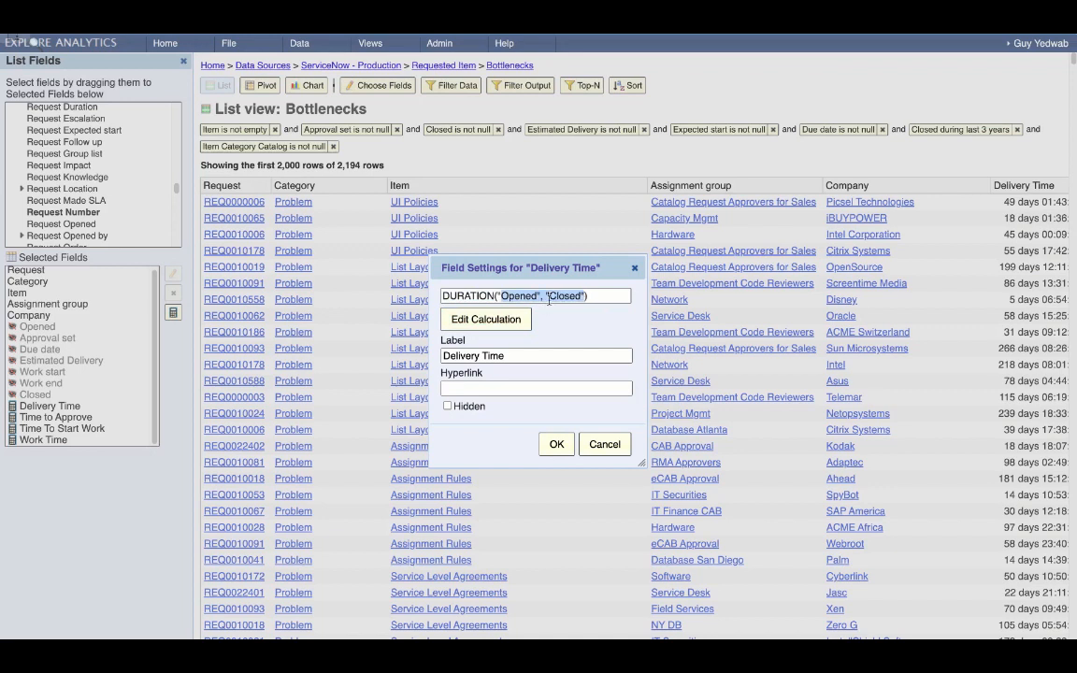
left_click(557, 273)
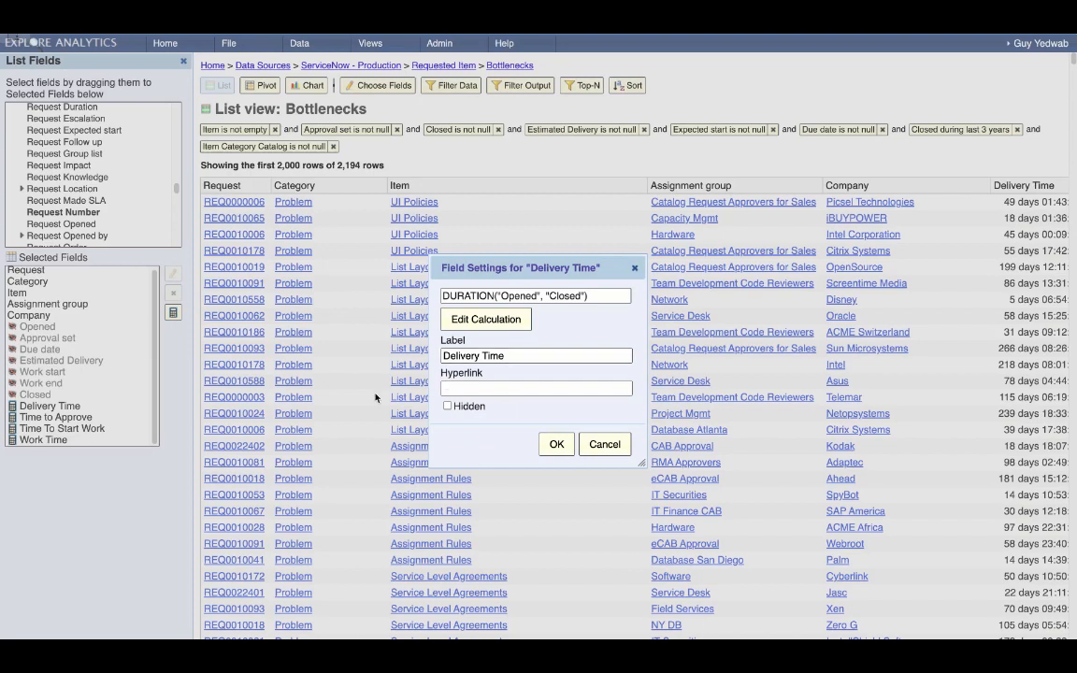
left_click(569, 241)
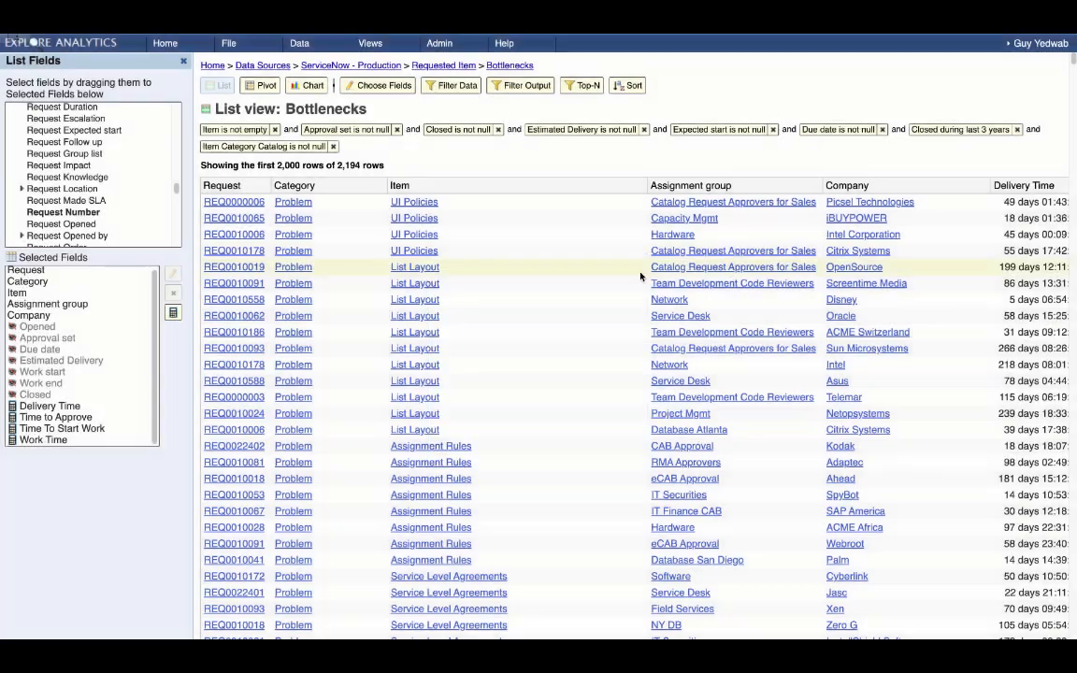
Check the calculations behind the Time to Approve, Time To Start Work and Work Time fields.
double_click(69, 419)
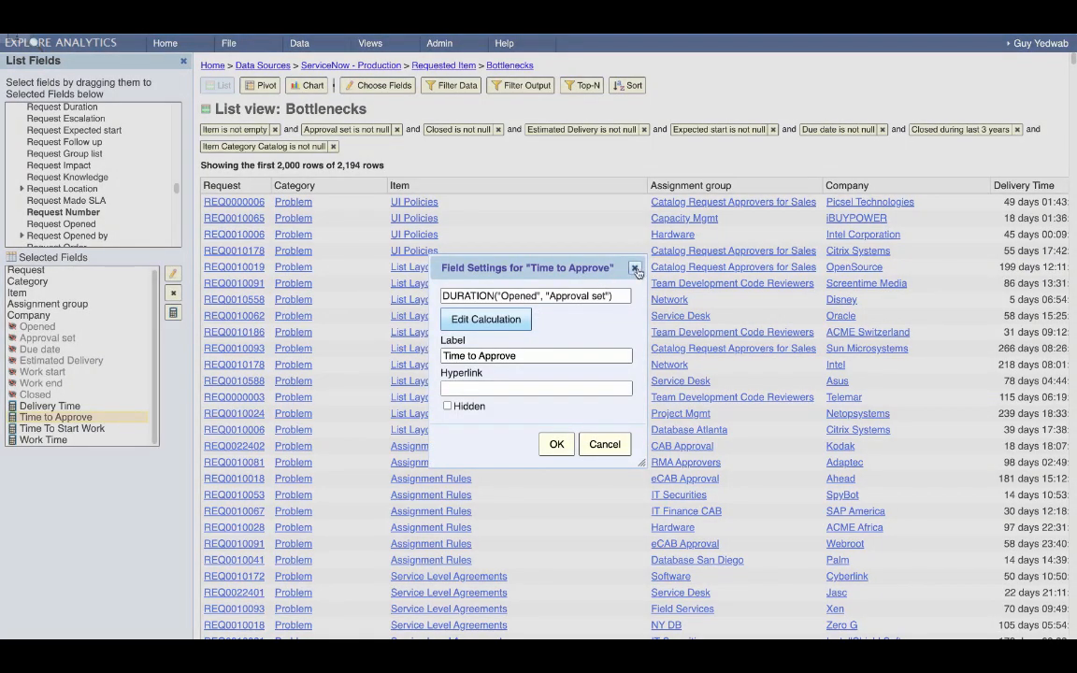
left_click(636, 269)
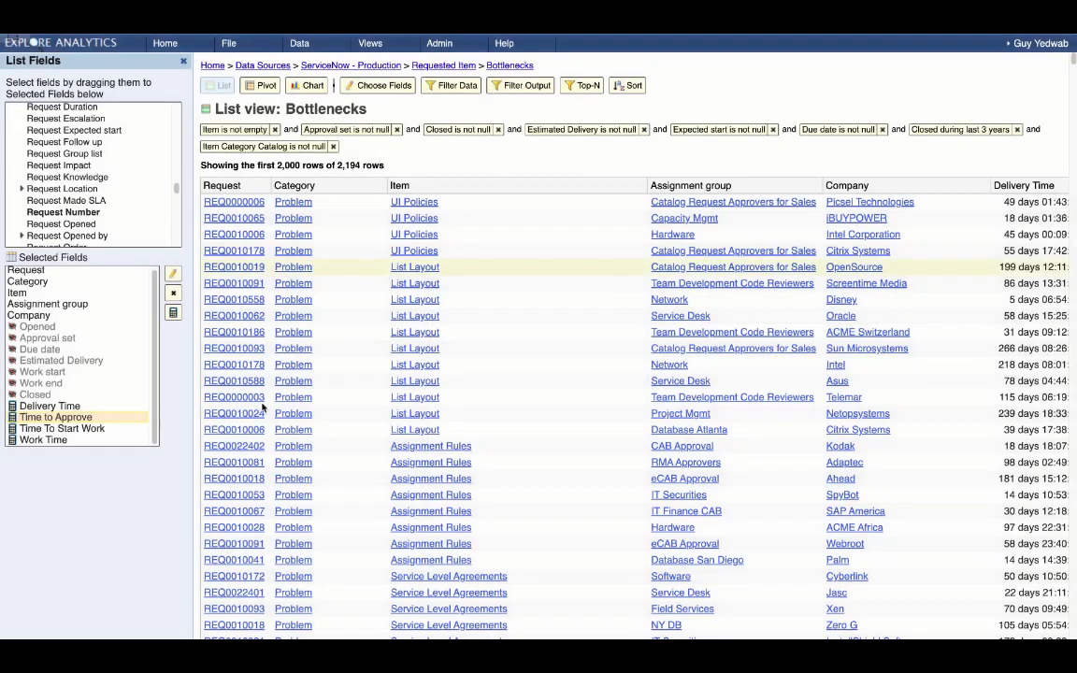
double_click(98, 428)
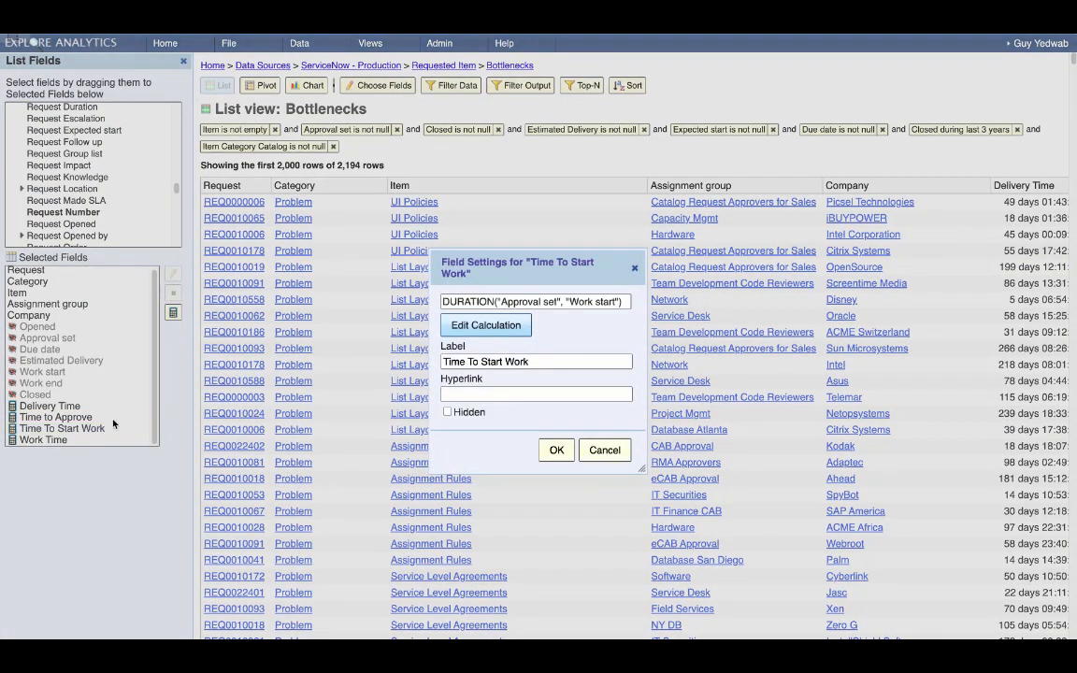
left_click(603, 450)
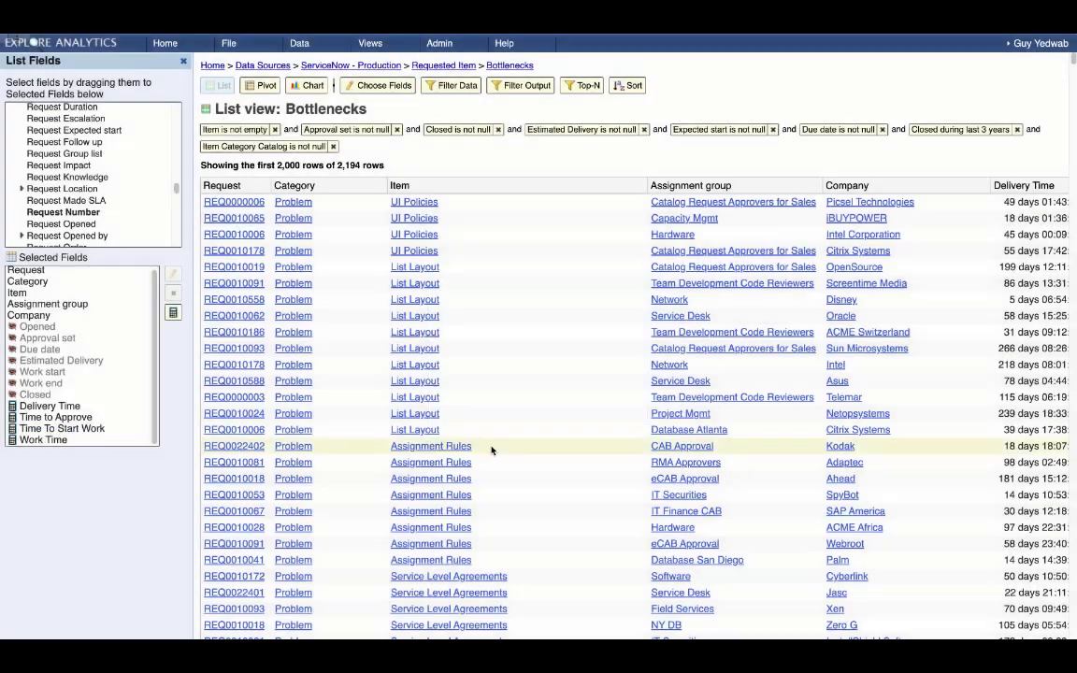
double_click(105, 441)
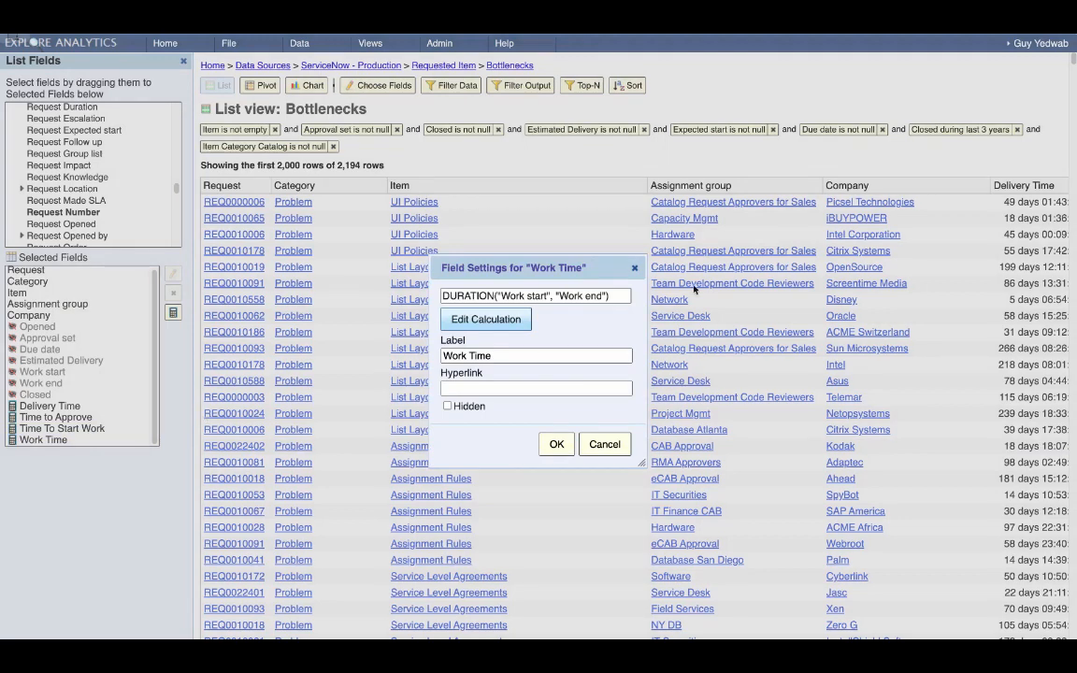
left_click(635, 268)
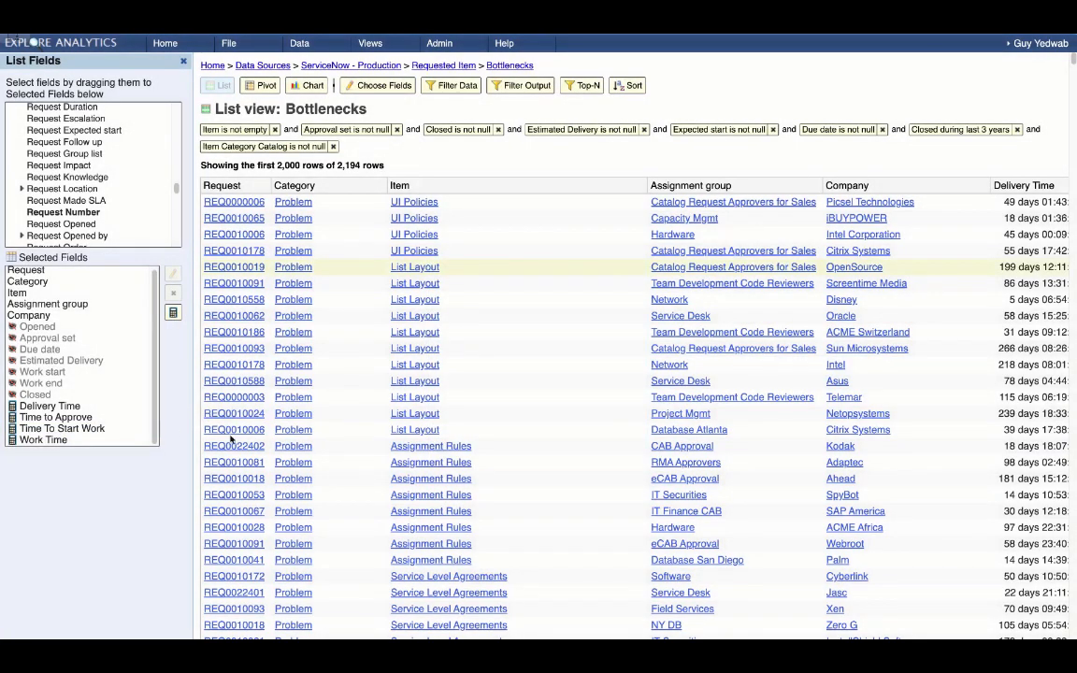
Examine the calculated Time to Approve, Time To Start Work and Work Time fields and their columns in the list.
left_click(103, 420)
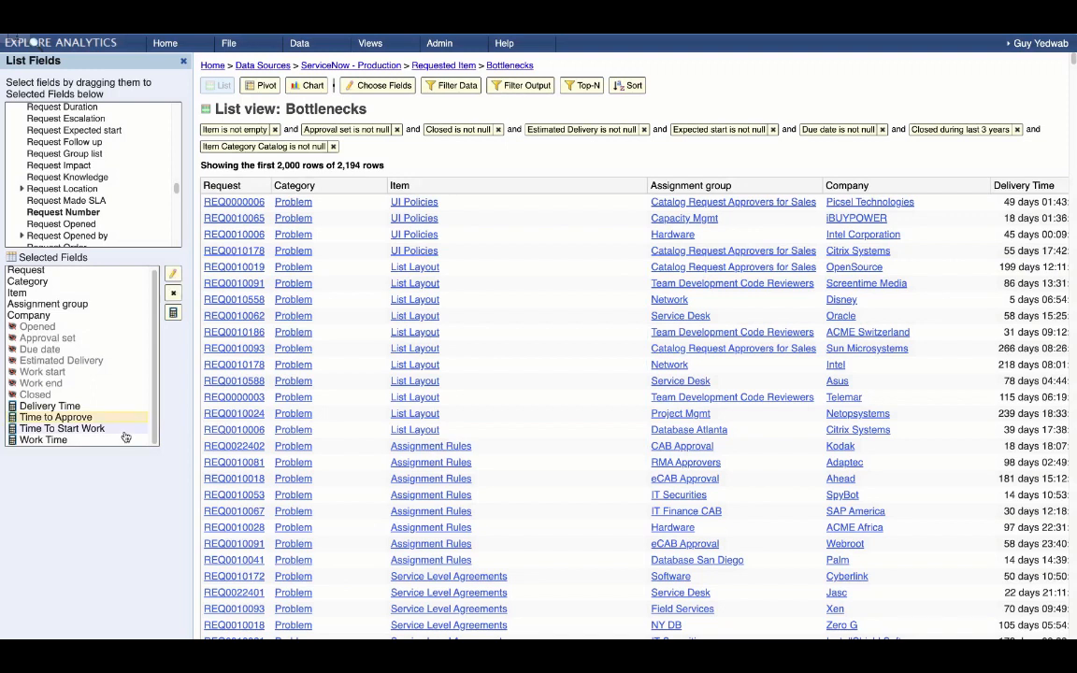
left_click(124, 433)
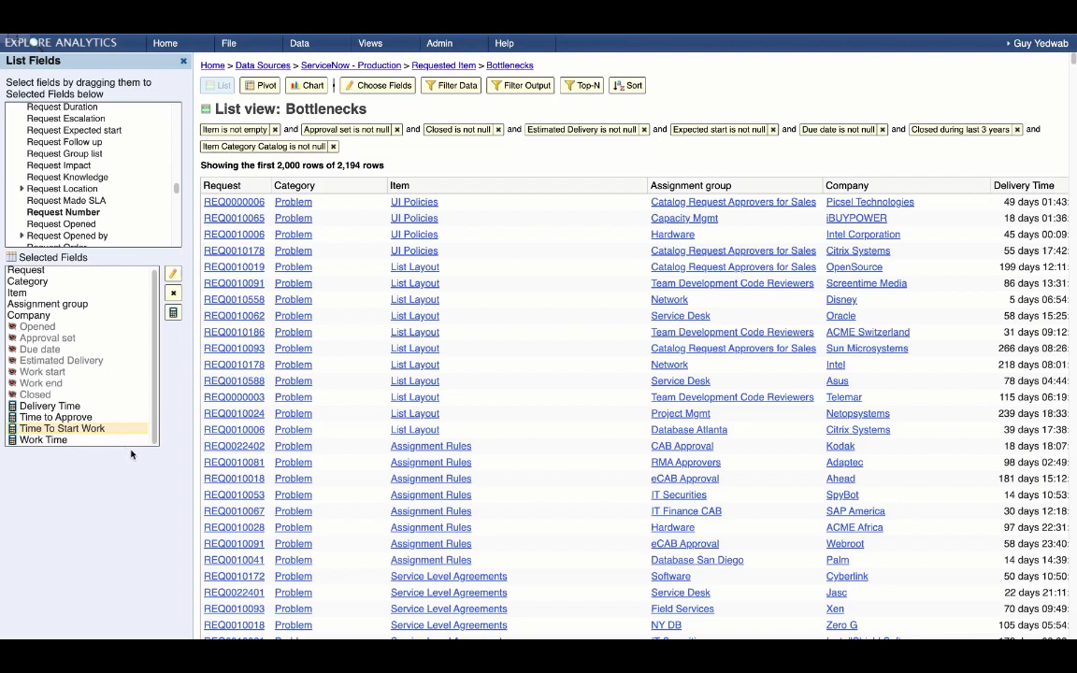
left_click(112, 441)
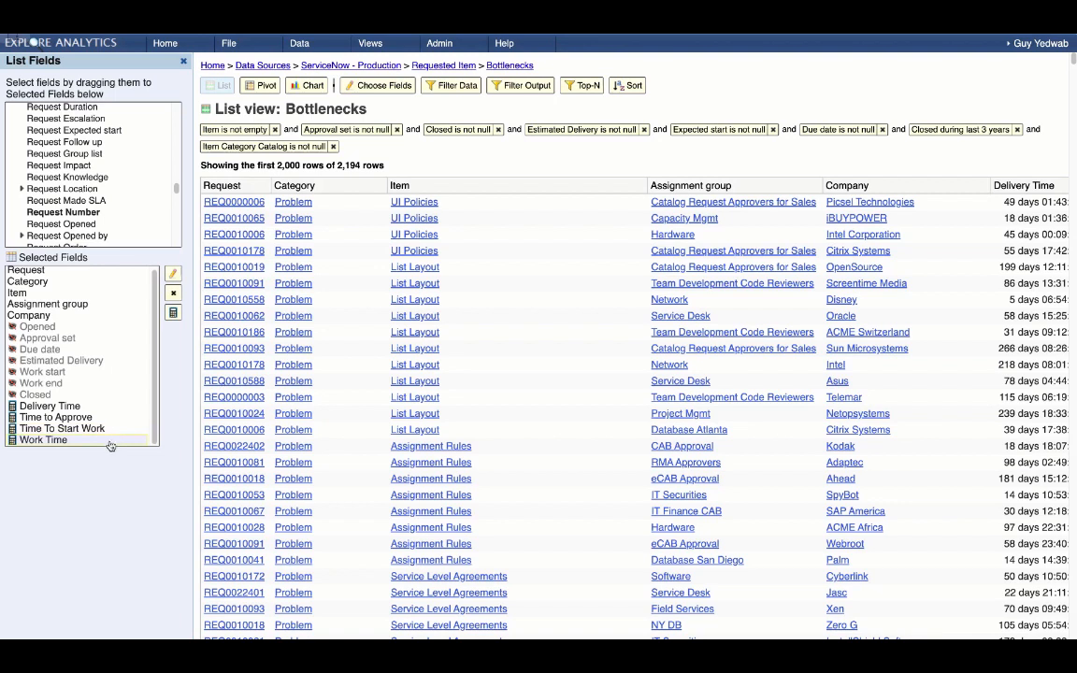
left_click(108, 443)
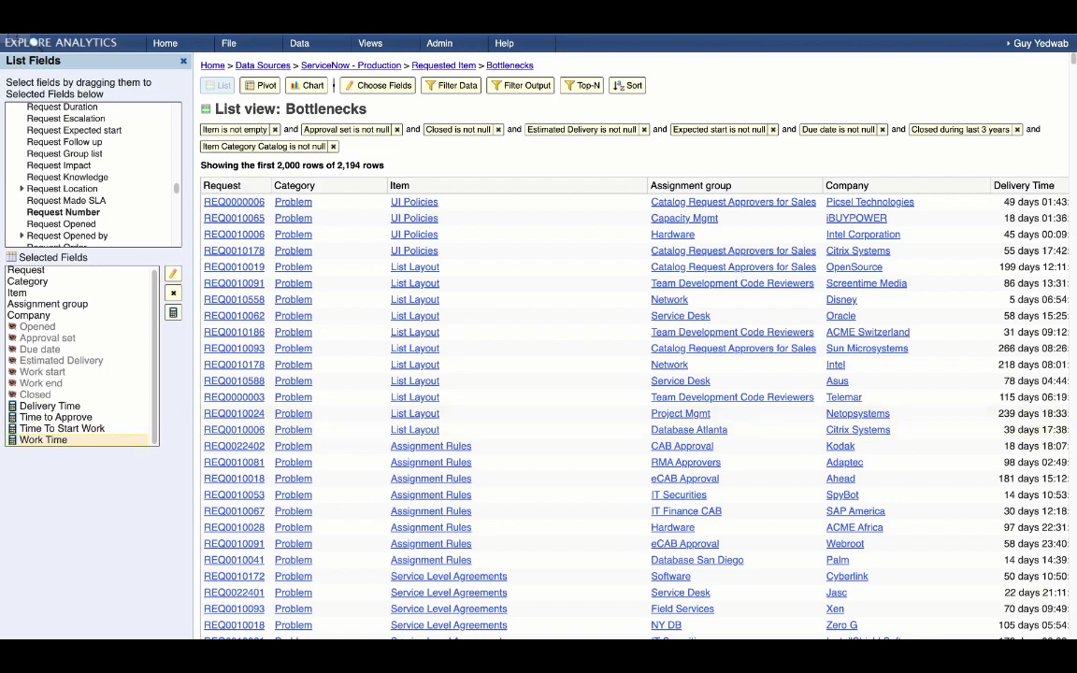
scroll(636, 374, "right", 6)
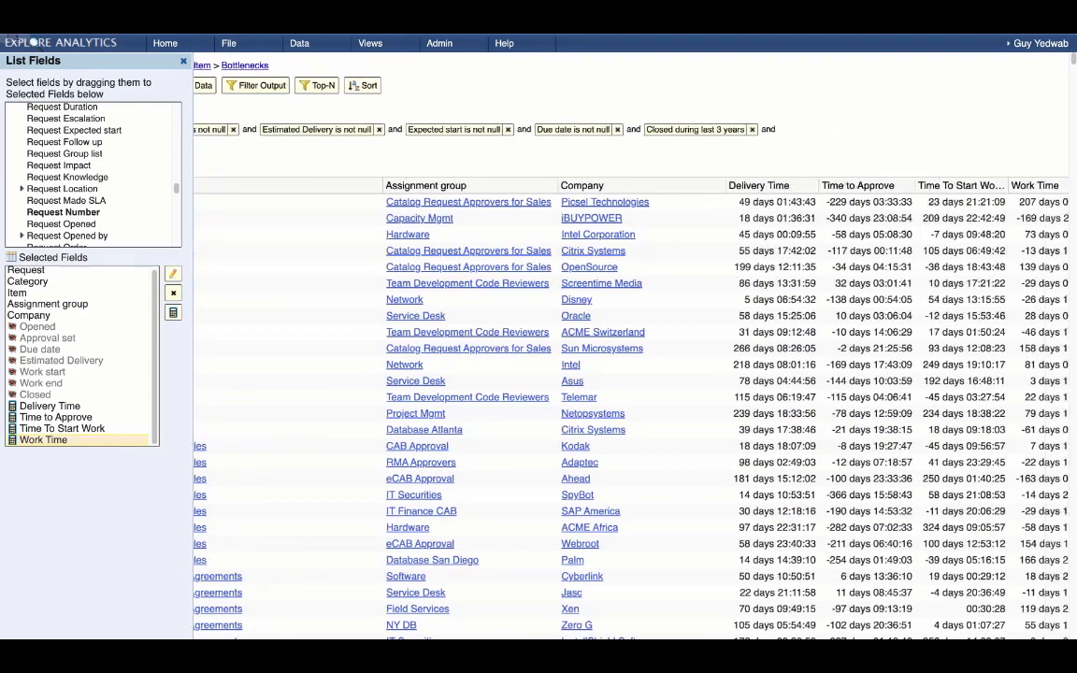
scroll(636, 374, "right", 1)
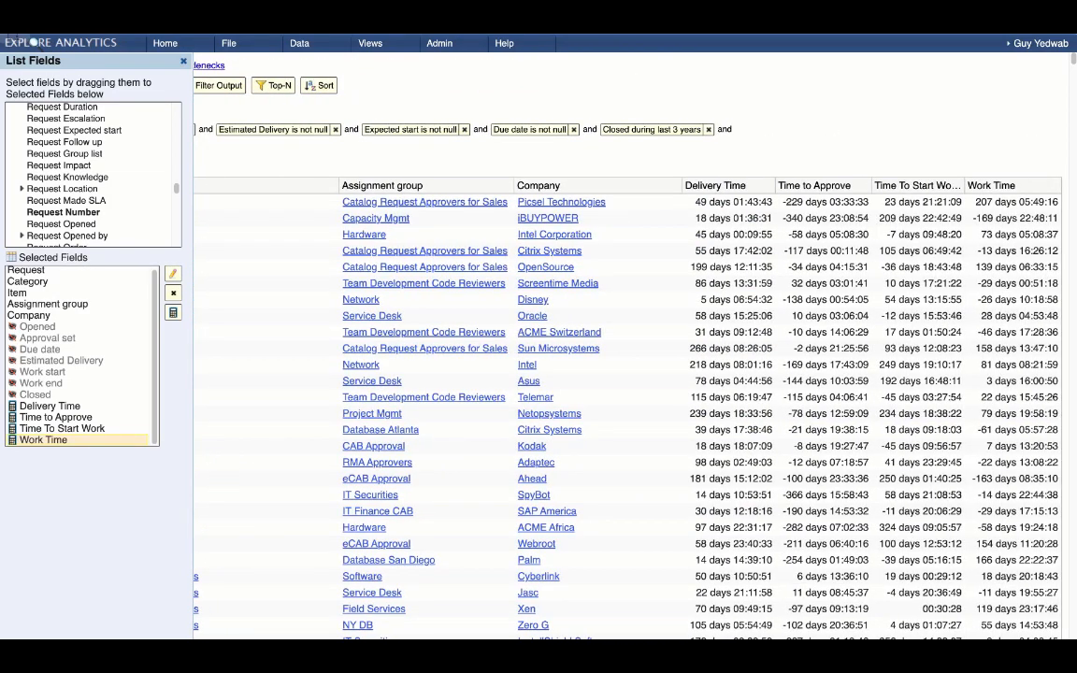
scroll(381, 600, "left", 7)
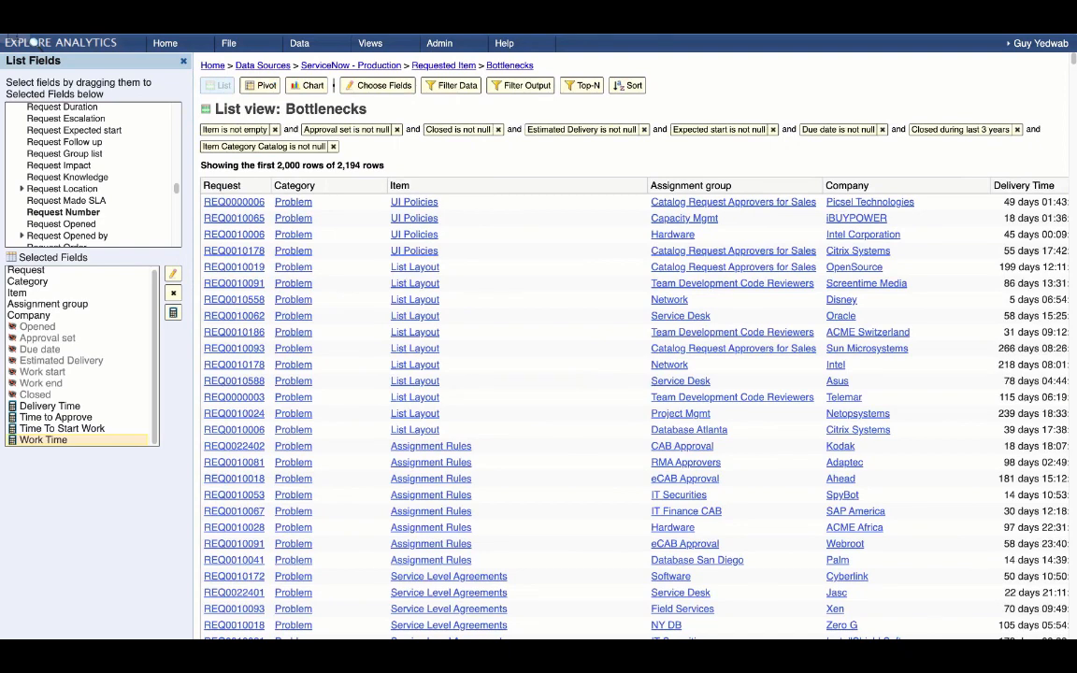
Create a composite view named "Bottleneck Visualization" based on the Bottlenecks view.
left_click(241, 48)
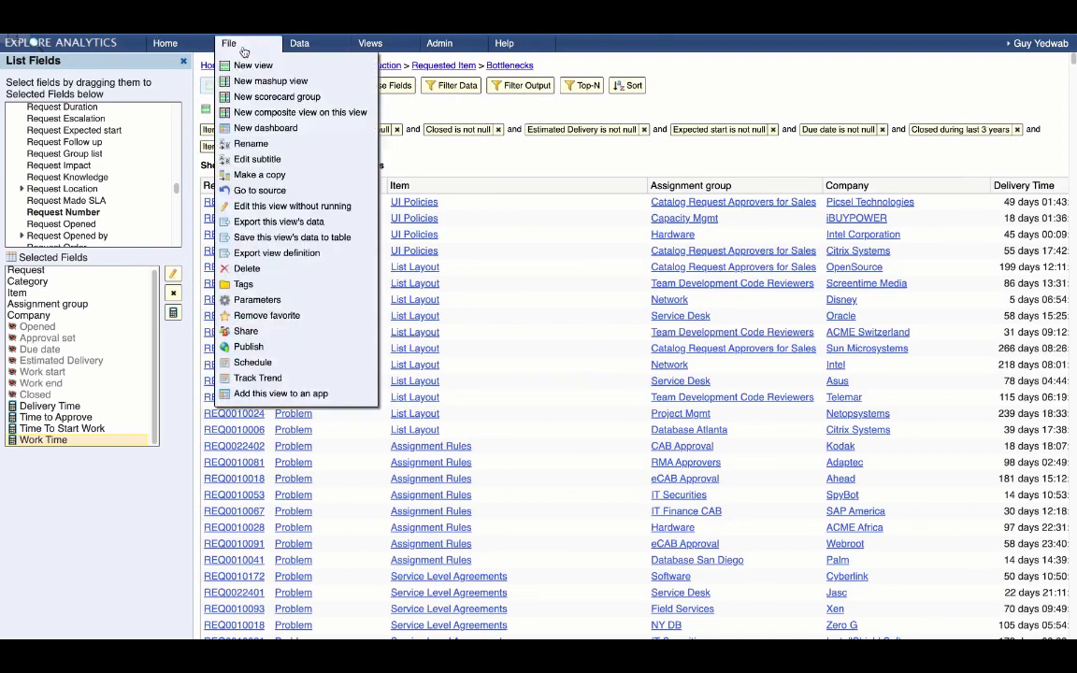
left_click(241, 113)
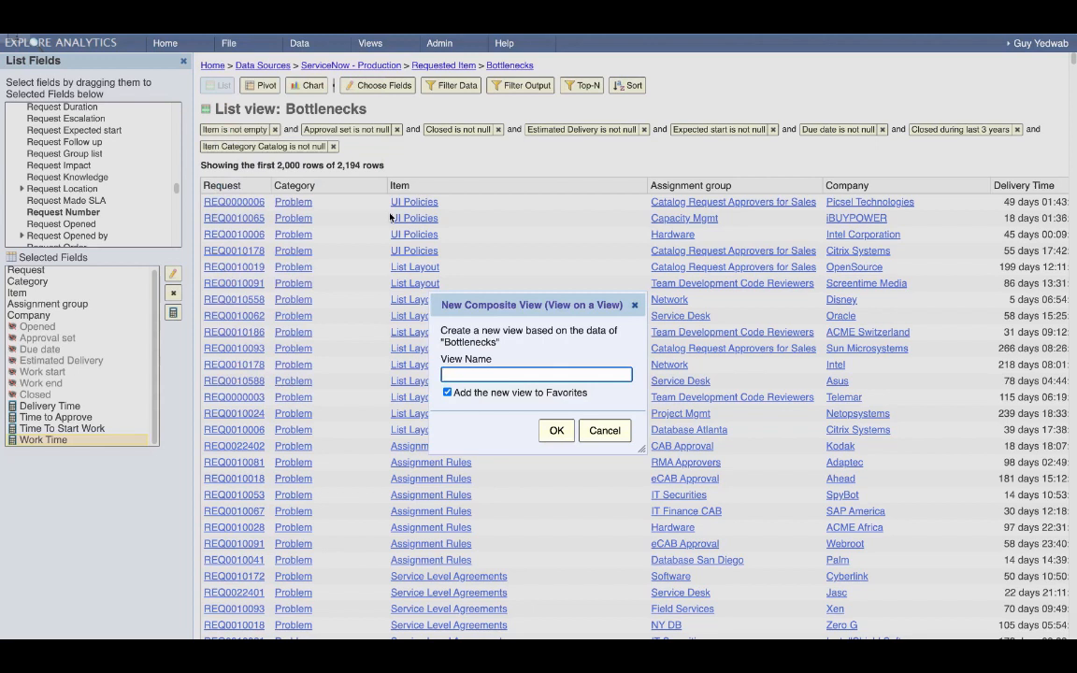
type("Bottleneck Visualization")
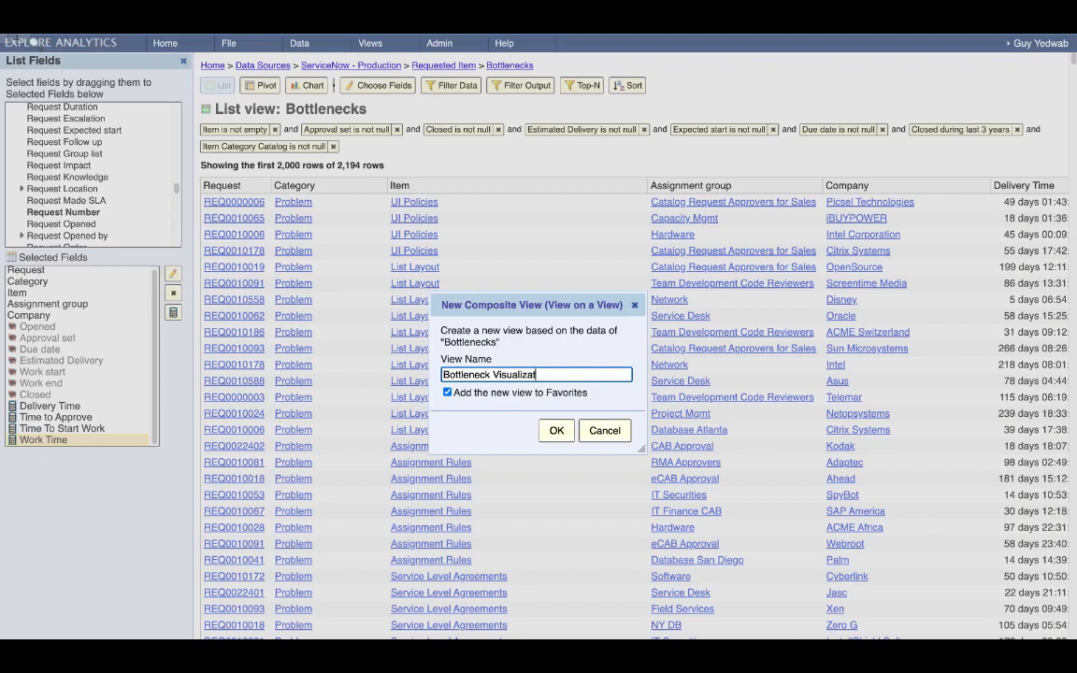
key("Return")
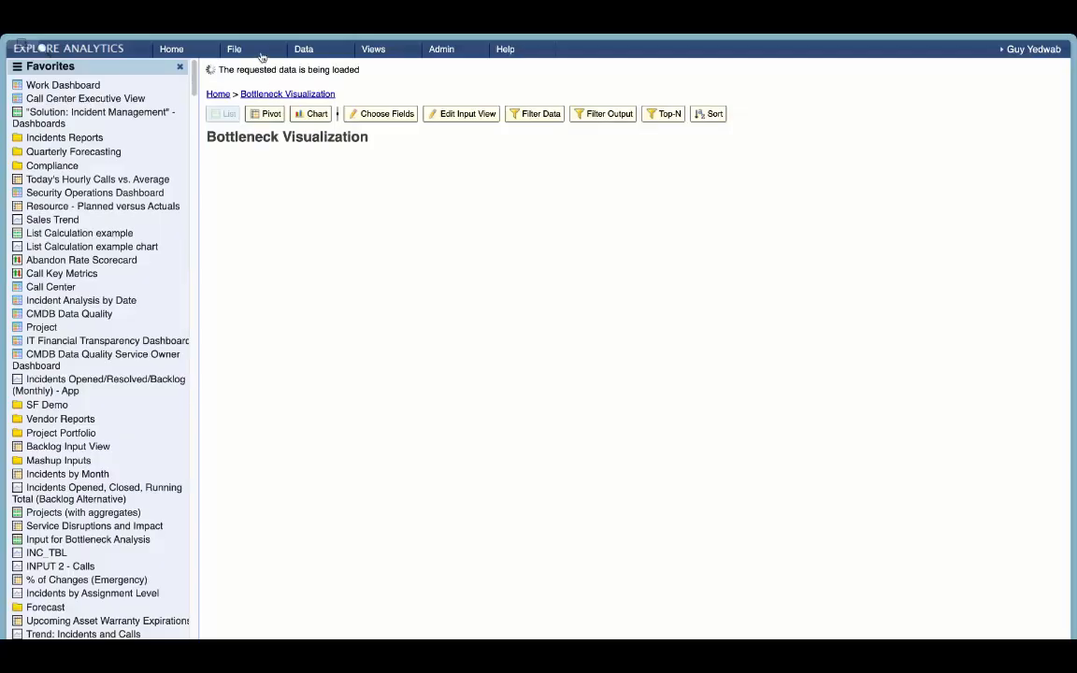
Put the Bottleneck Visualization view into editing without running its data and open its field selection.
left_click(230, 44)
left_click(280, 178)
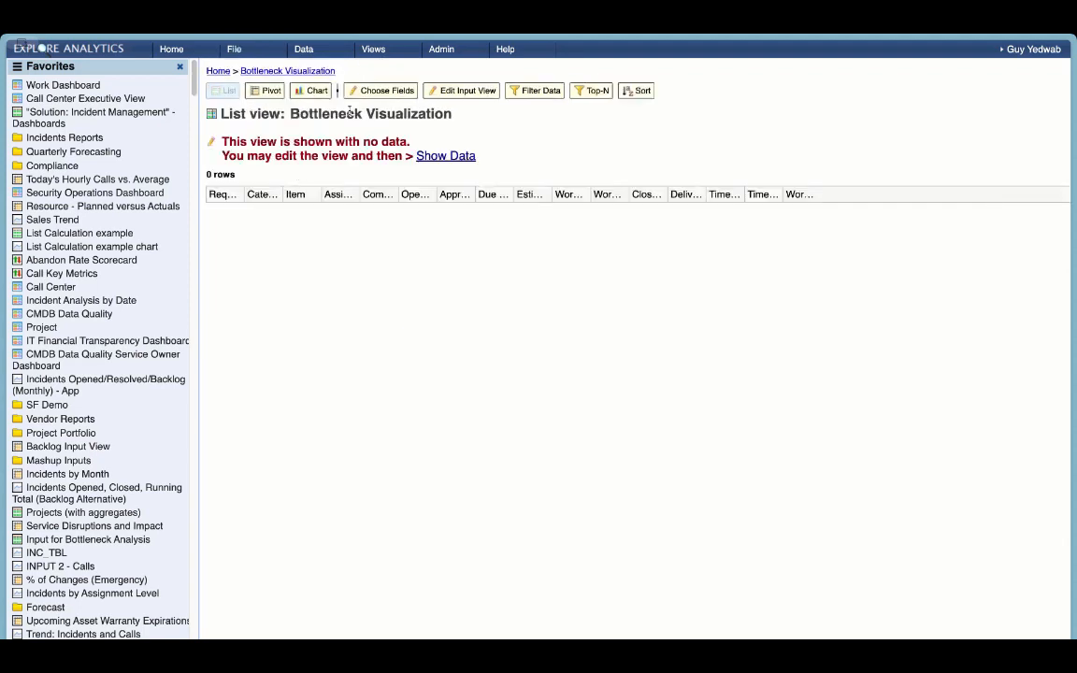
left_click(371, 91)
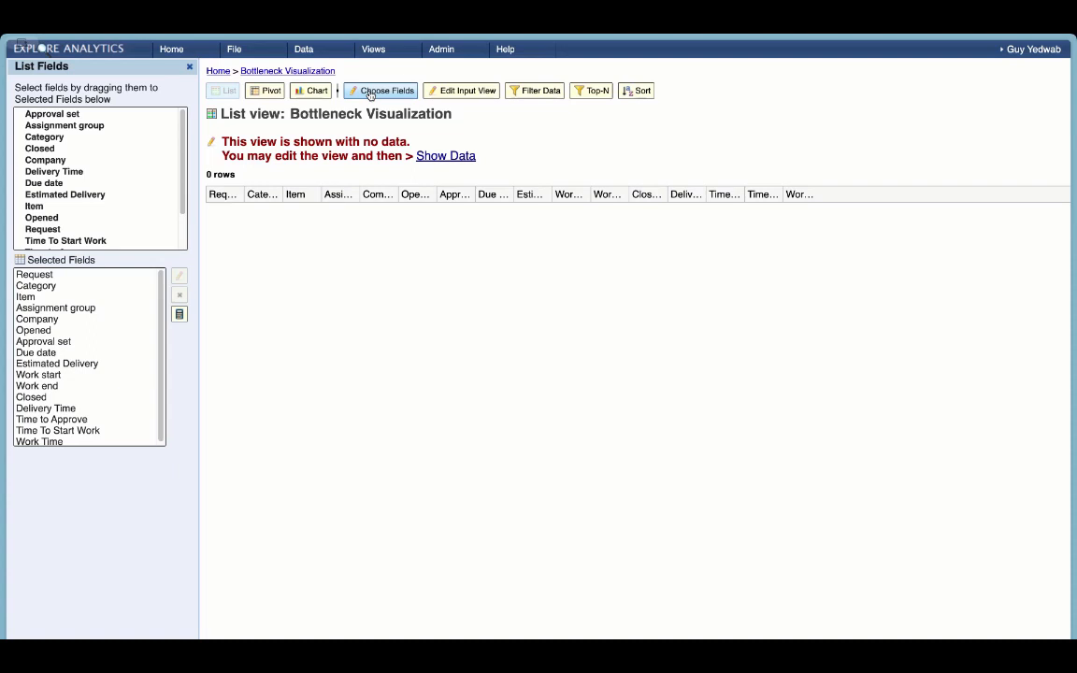
Turn the Bottleneck Visualization view into a Category (Bar/Pie) chart.
left_click(316, 93)
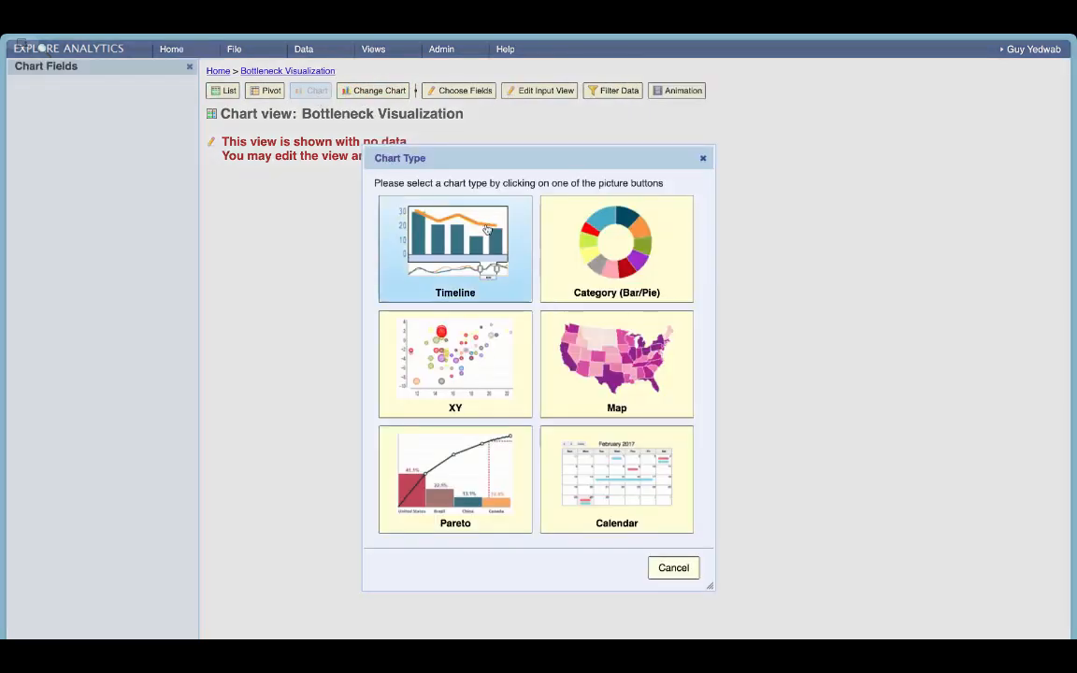
left_click(606, 261)
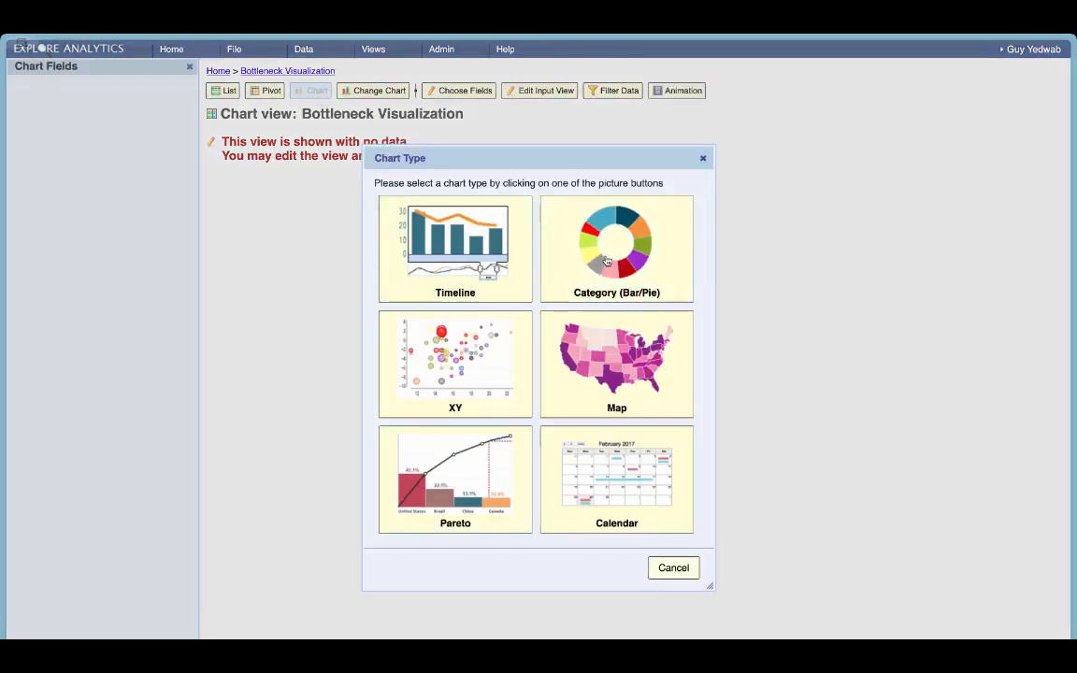
left_click(591, 393)
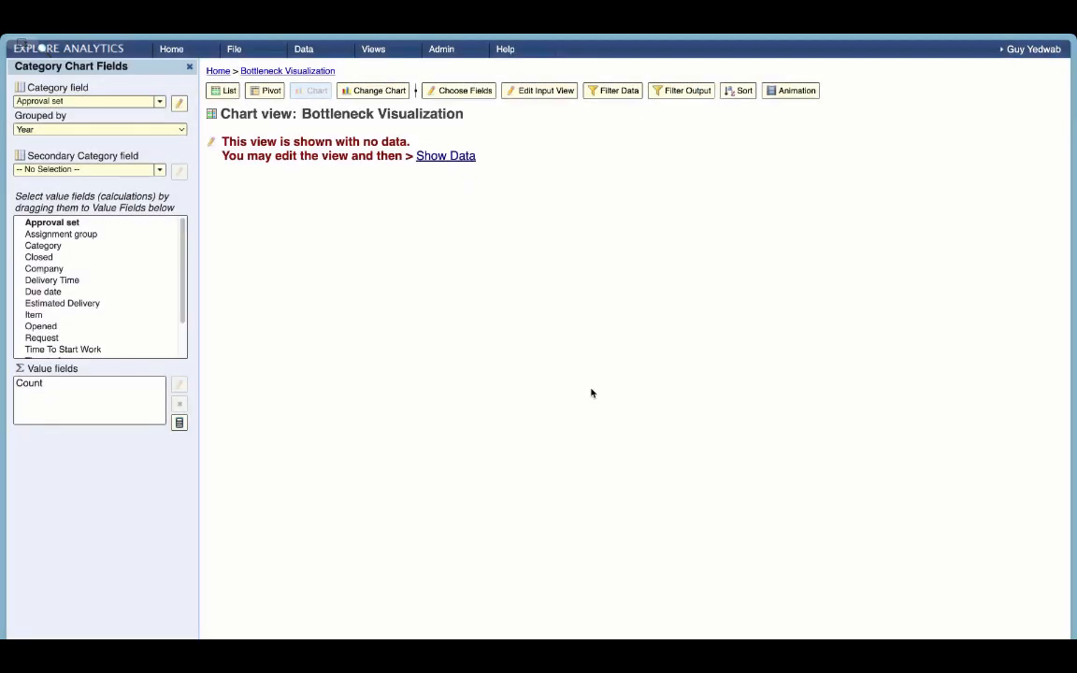
Set the chart's category field to Item, with no secondary category field.
left_click(126, 102)
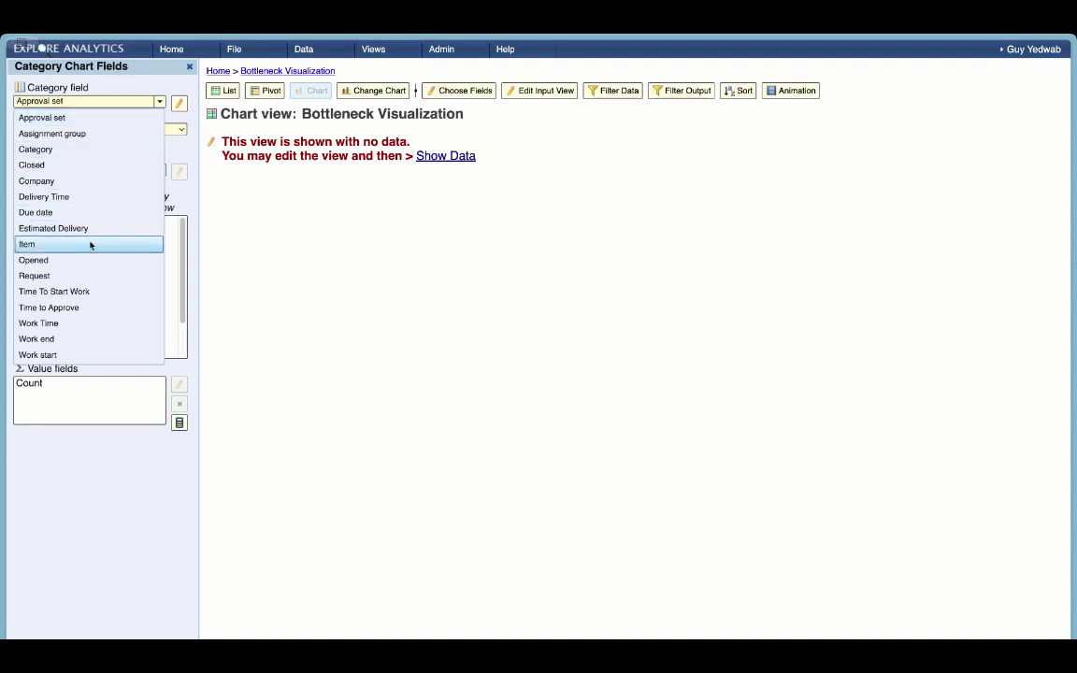
left_click(90, 245)
left_click(123, 142)
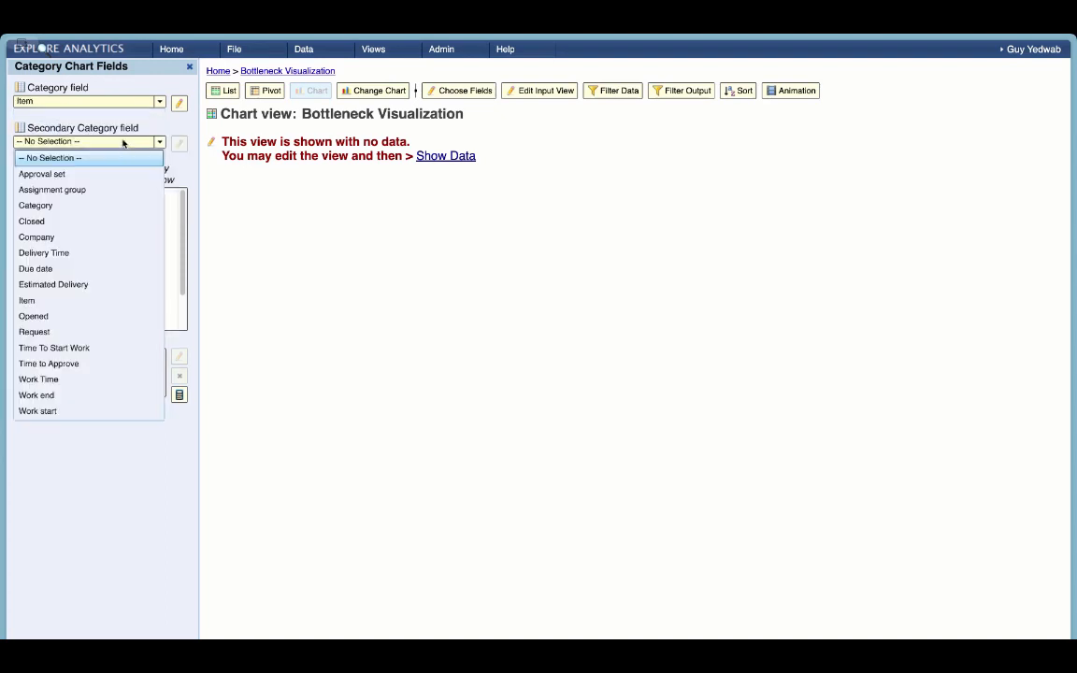
left_click(123, 142)
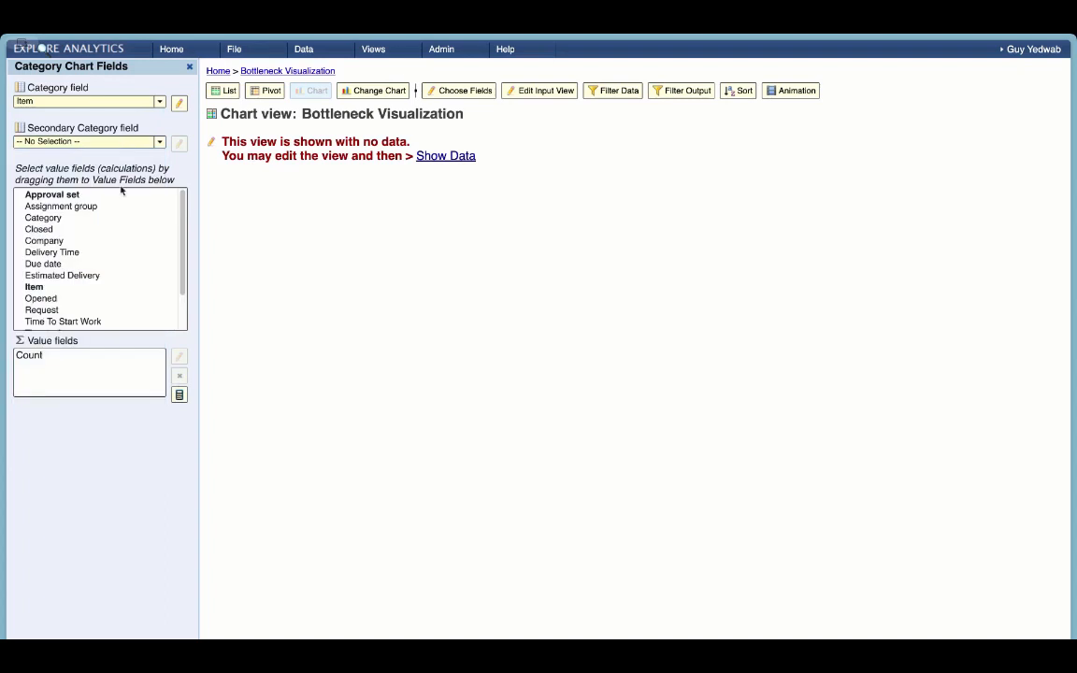
Remove Count from the chart's value fields.
left_click(92, 354)
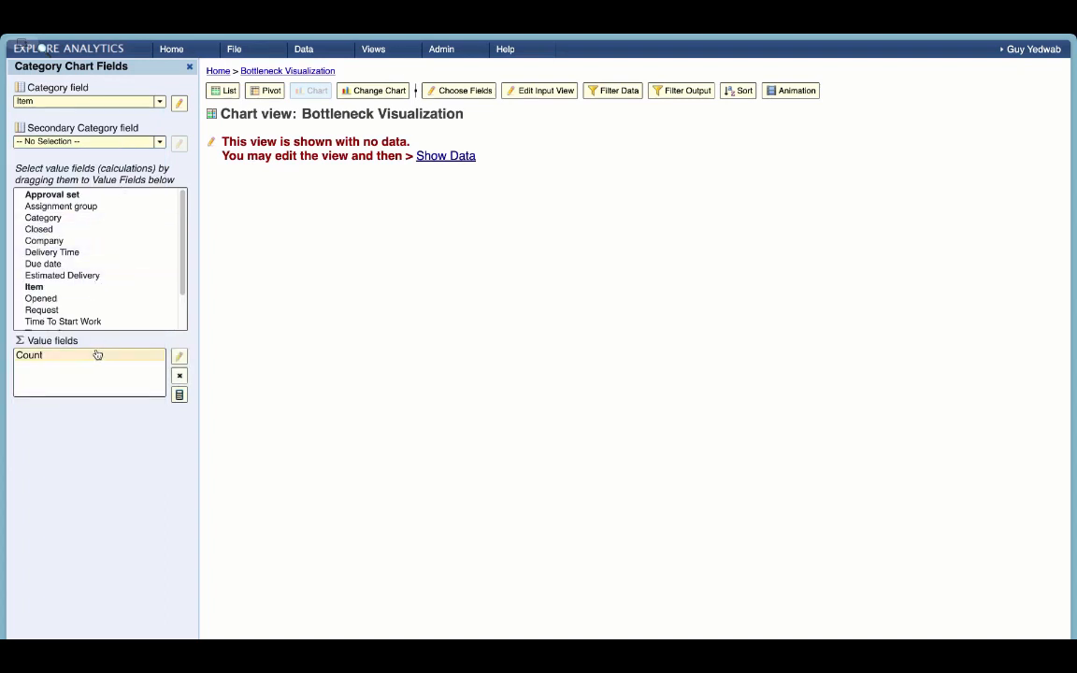
left_click(182, 376)
scroll(161, 277, "down", 2)
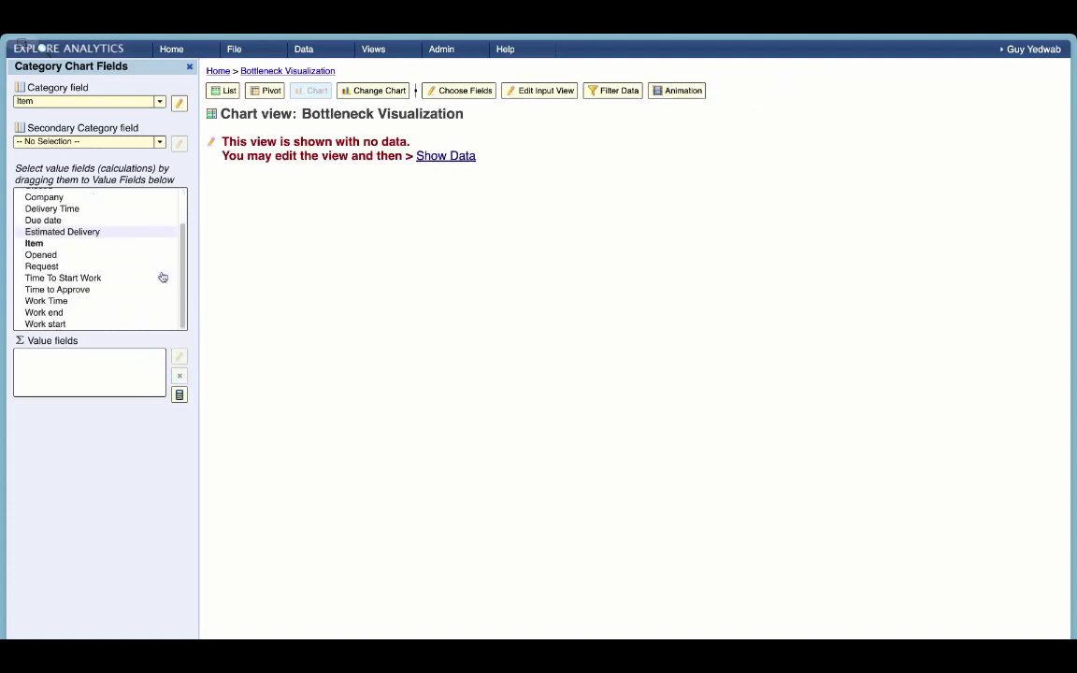
Add Time To Start Work to the chart's value fields with the median calculation.
left_click_drag(146, 281, 117, 361)
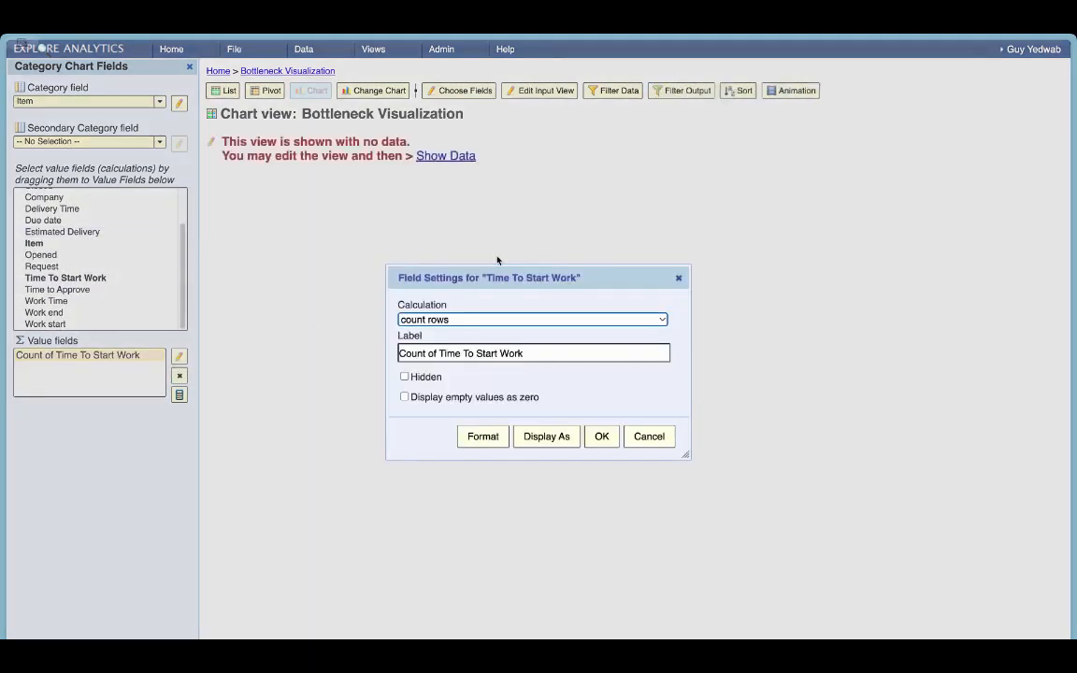
left_click(499, 323)
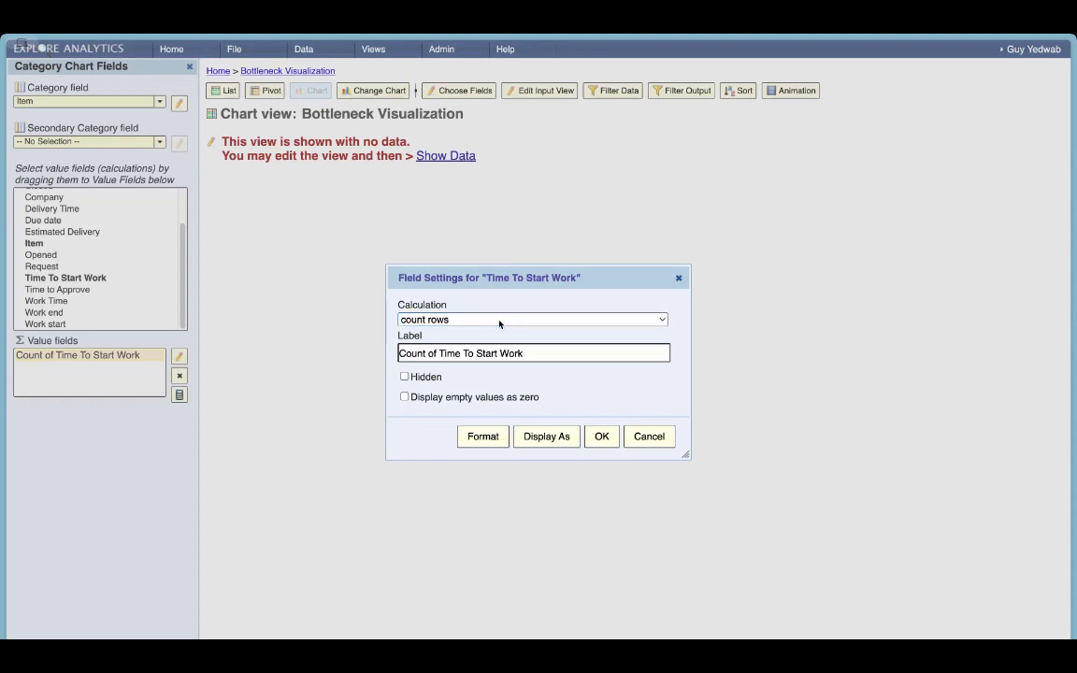
left_click(477, 385)
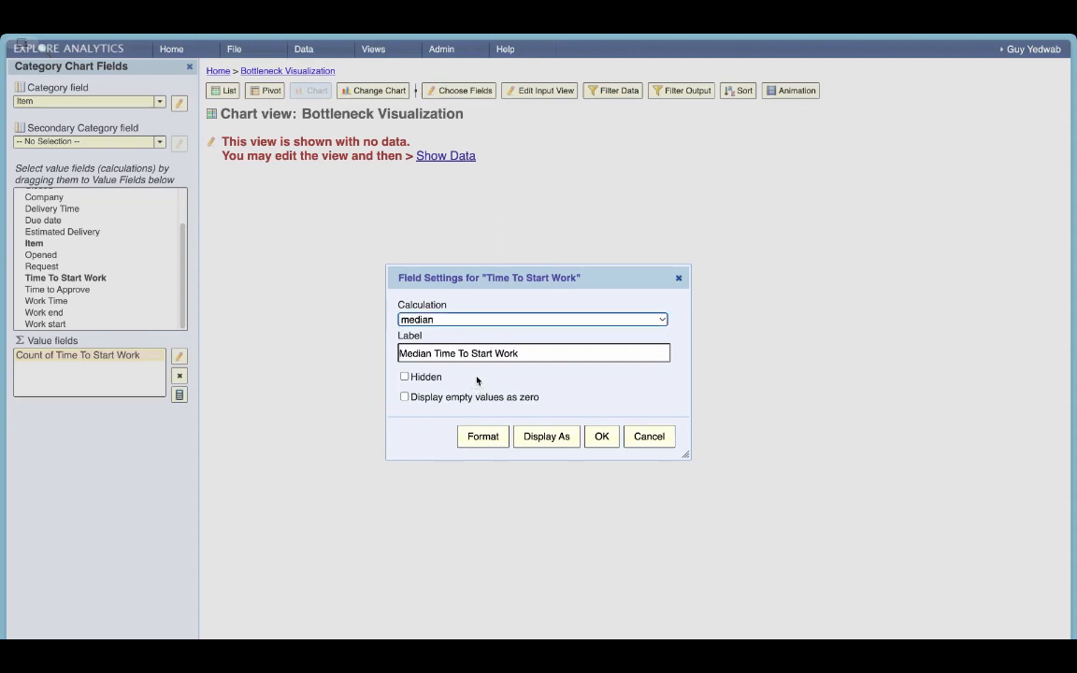
left_click(601, 437)
Add Time to Approve above and Work Time below Median Time To Start Work as value fields, both calculated as medians.
left_click_drag(80, 289, 47, 359)
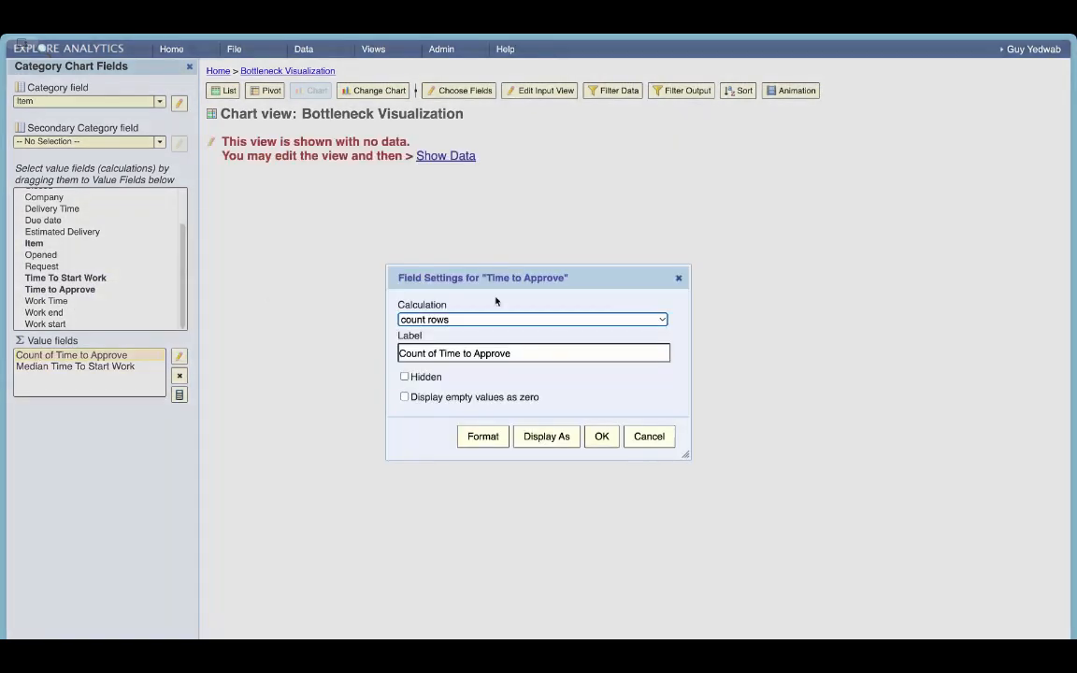
left_click(473, 373)
left_click(599, 435)
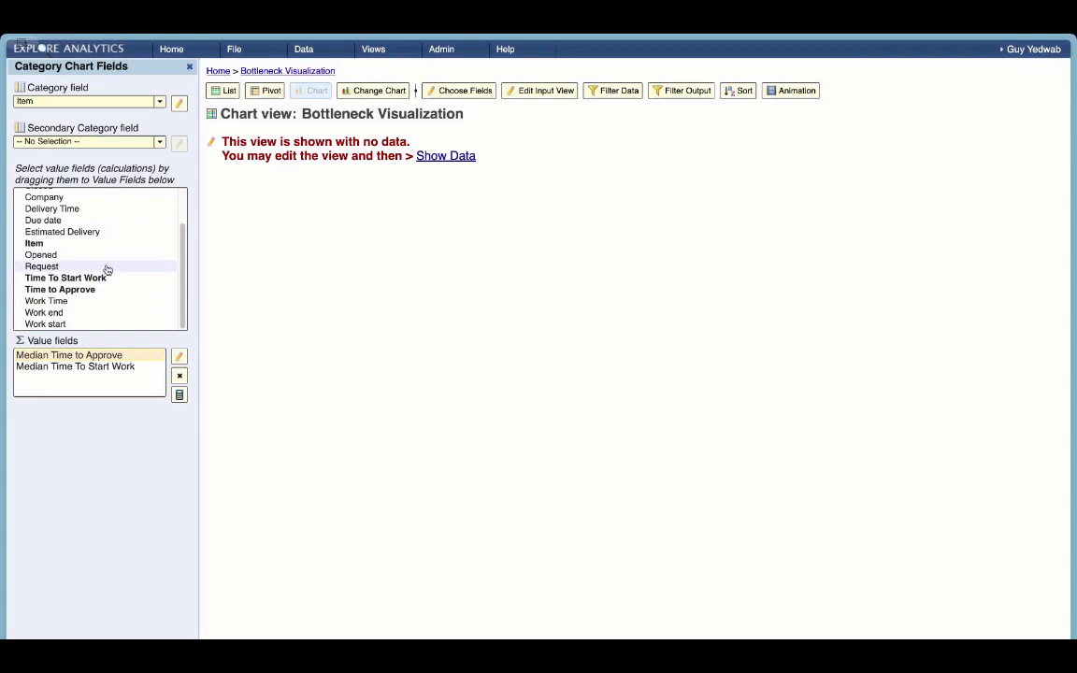
left_click_drag(94, 300, 82, 381)
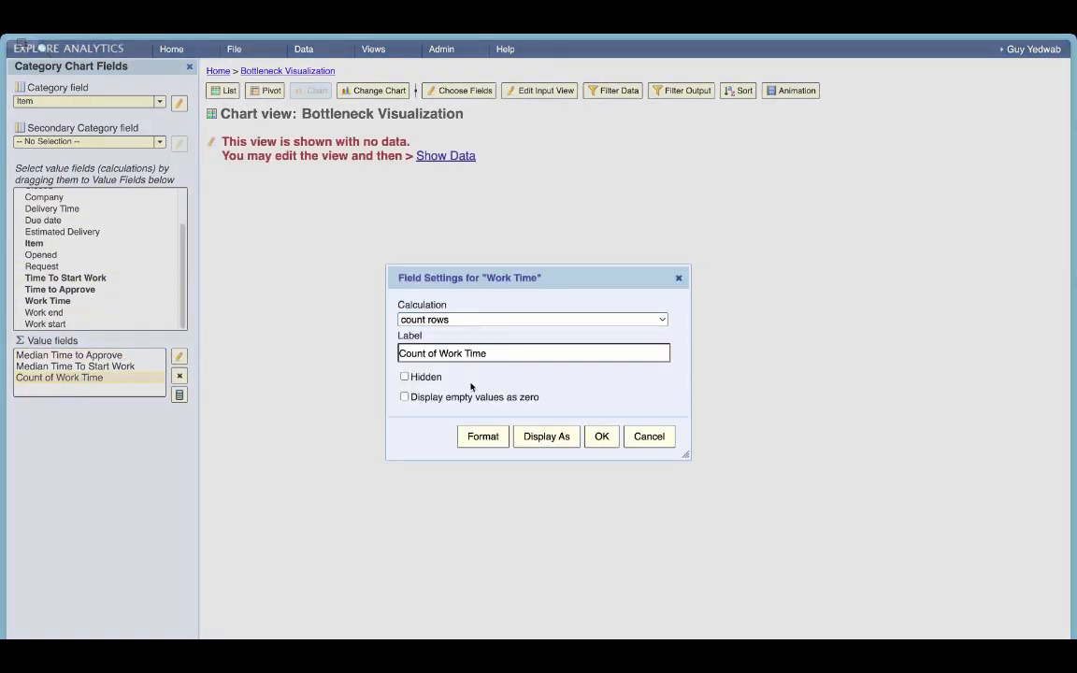
left_click(602, 435)
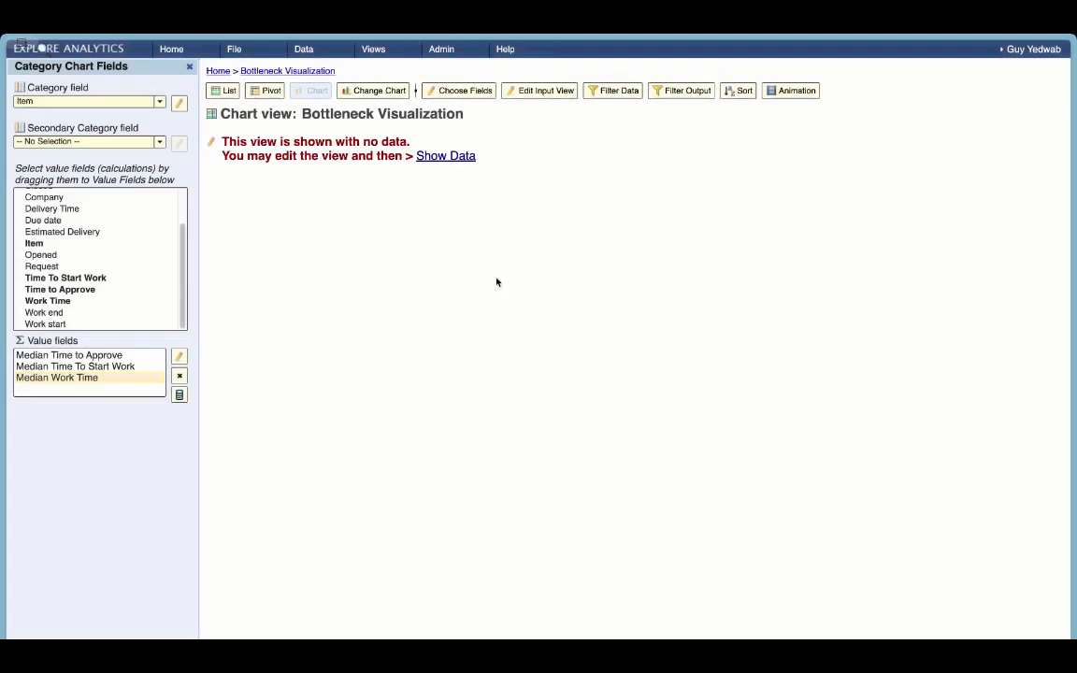
Show the chart's data, limited to the first 20 categories with the Other category off.
left_click(453, 157)
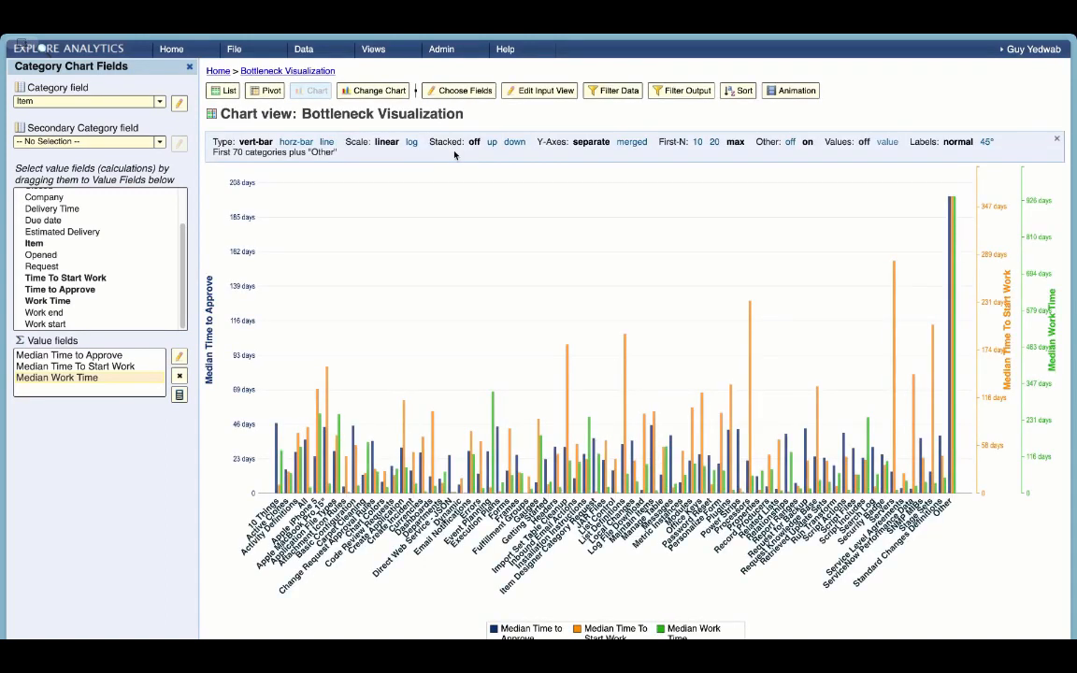
left_click(713, 143)
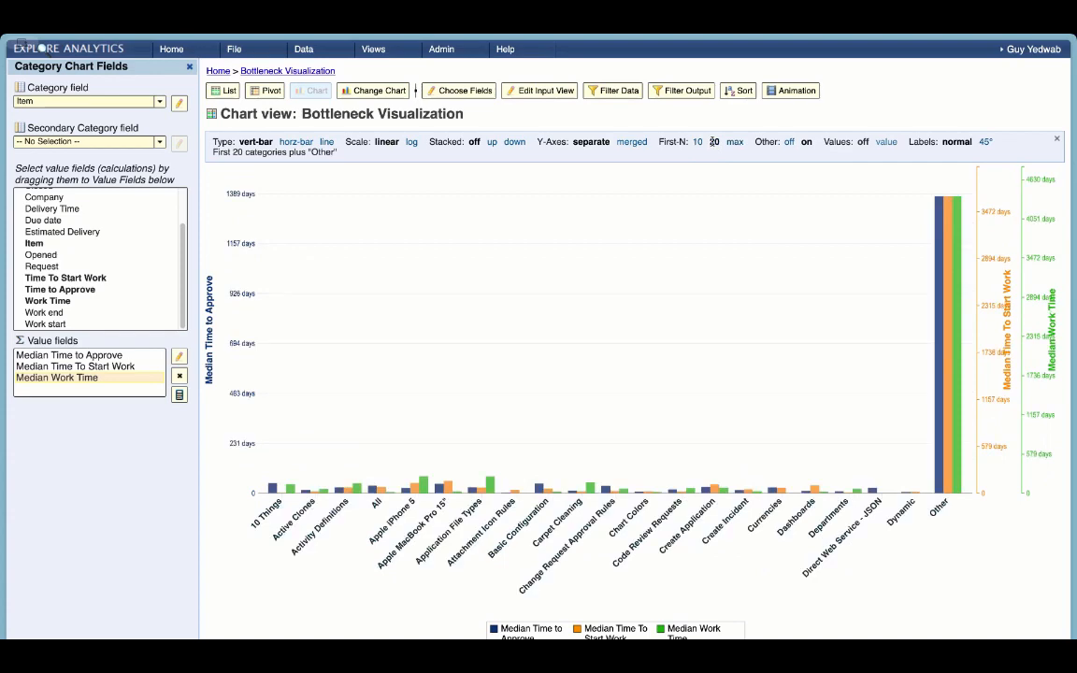
left_click(789, 142)
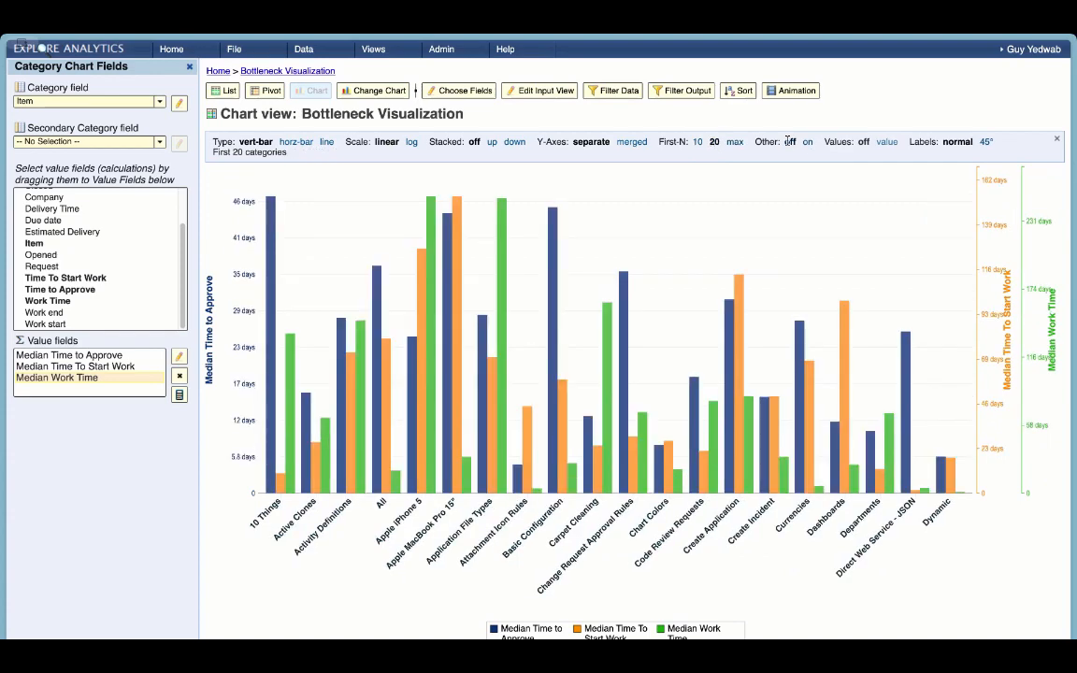
Sort the category chart by Value Fields Total from largest to smallest.
left_click(727, 93)
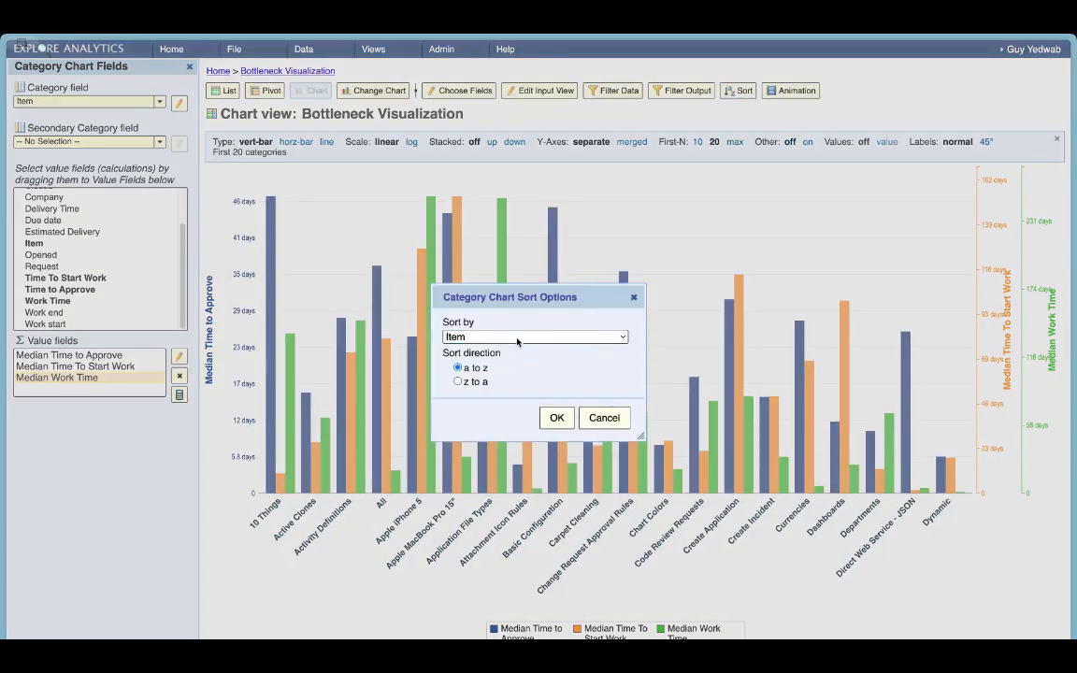
left_click(519, 403)
left_click(468, 381)
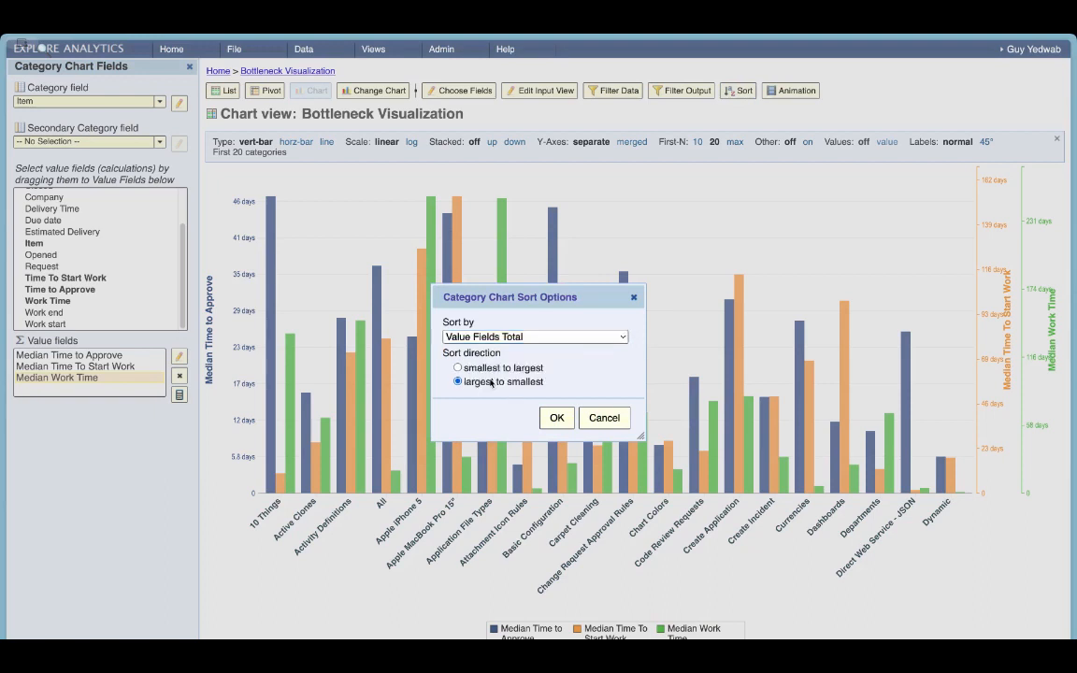
left_click(554, 418)
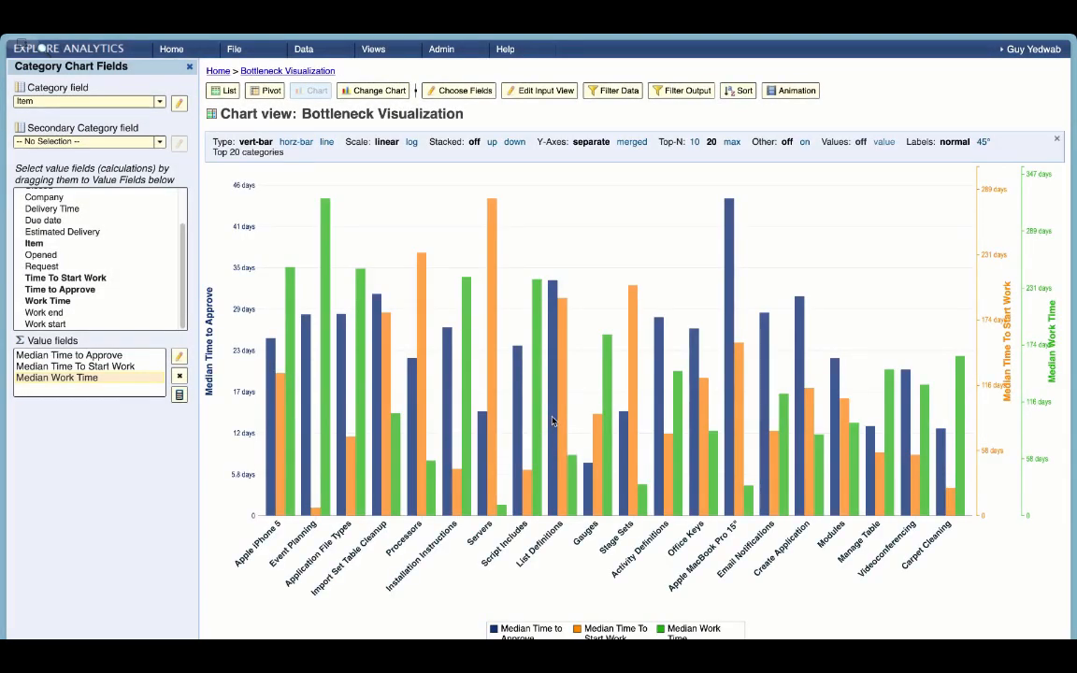
Stack the bars upward, display both total and breakdown values on them, and close the chart settings.
left_click(491, 142)
mouse_move(277, 222)
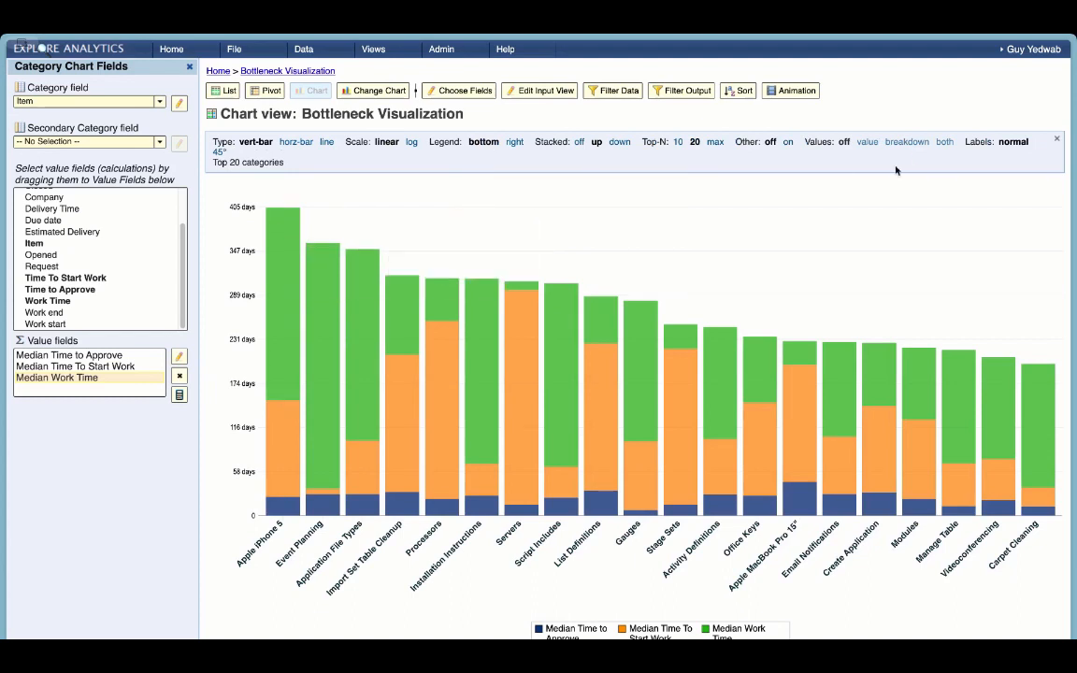
left_click(909, 143)
left_click(947, 143)
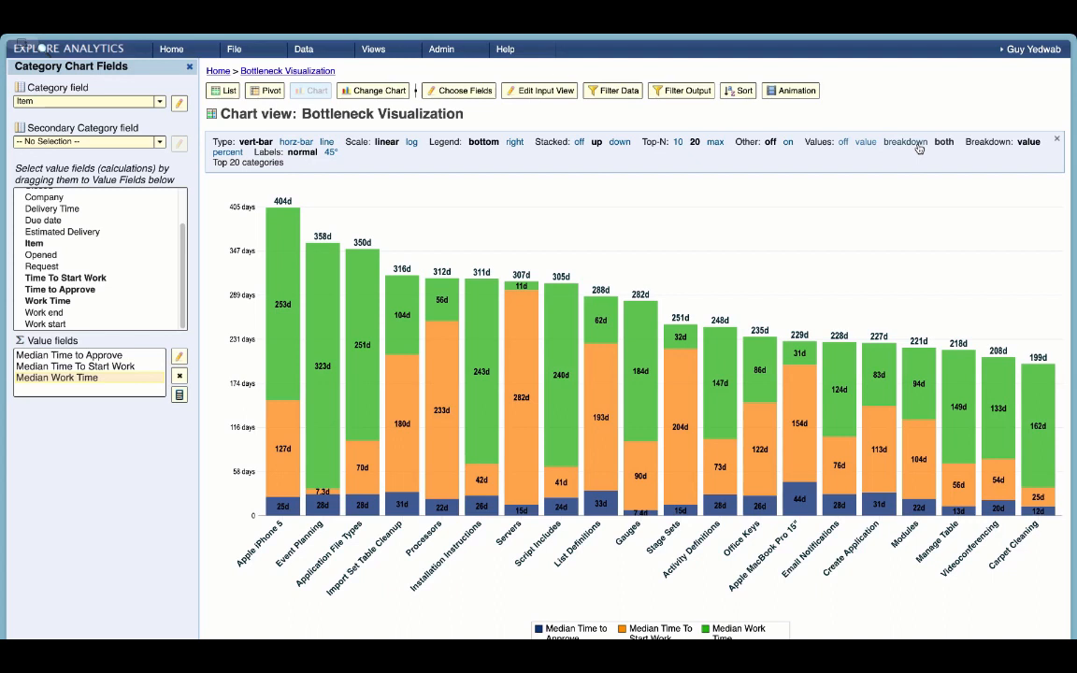
left_click(1057, 140)
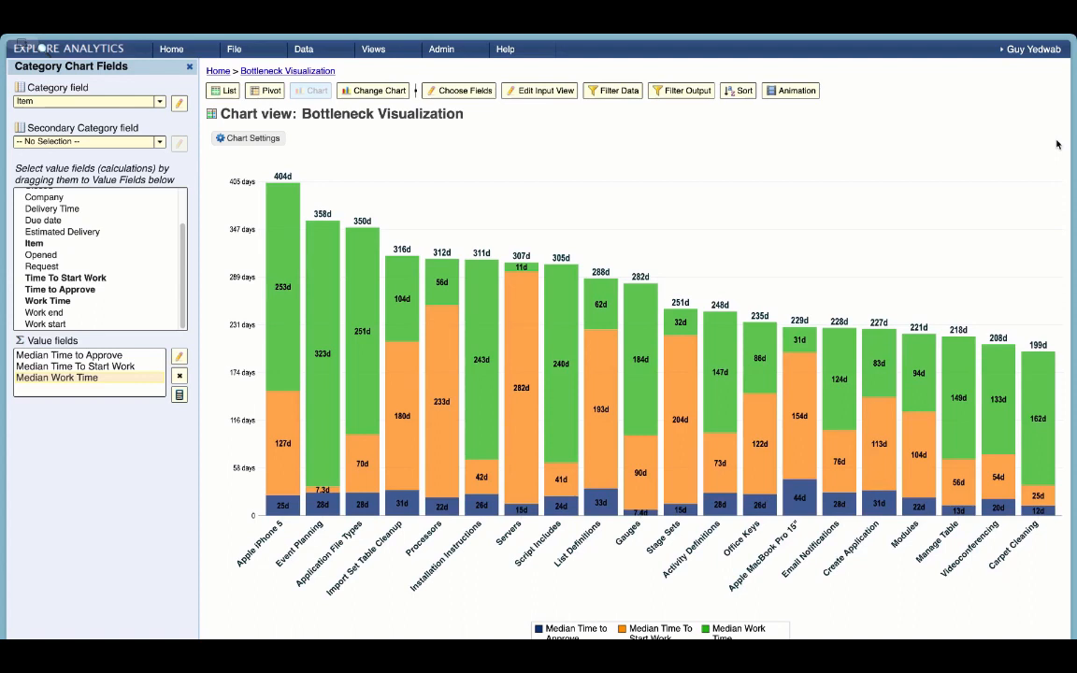
View Median Time To Start Work and Median Work Time each on their own, restoring all series after each.
mouse_move(531, 270)
left_click(645, 632)
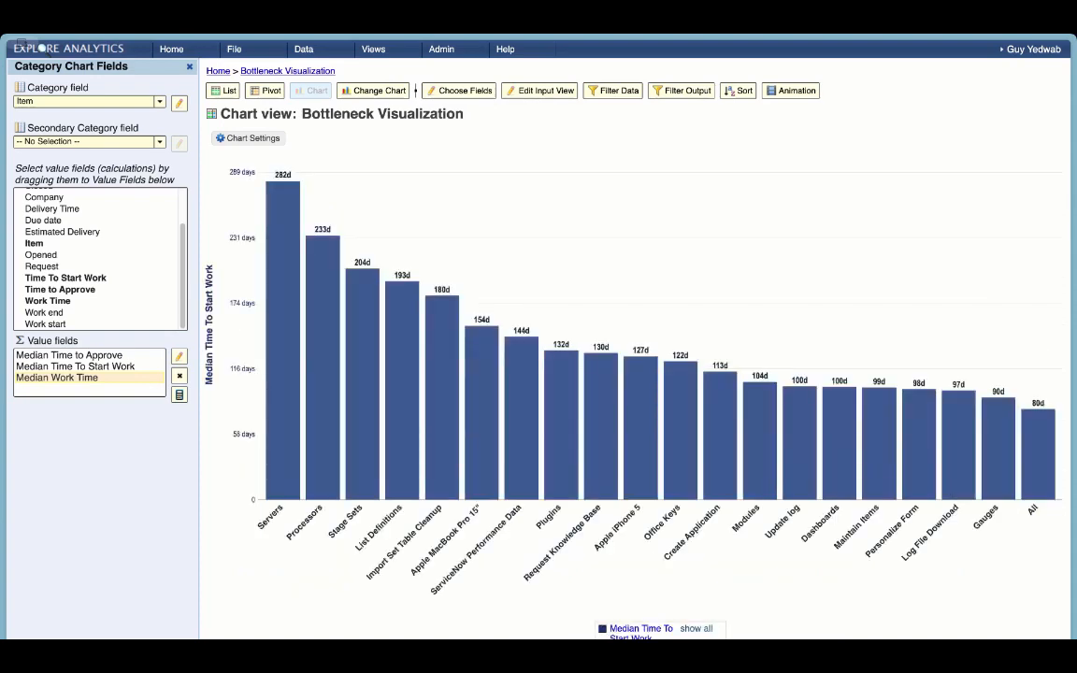
left_click(696, 630)
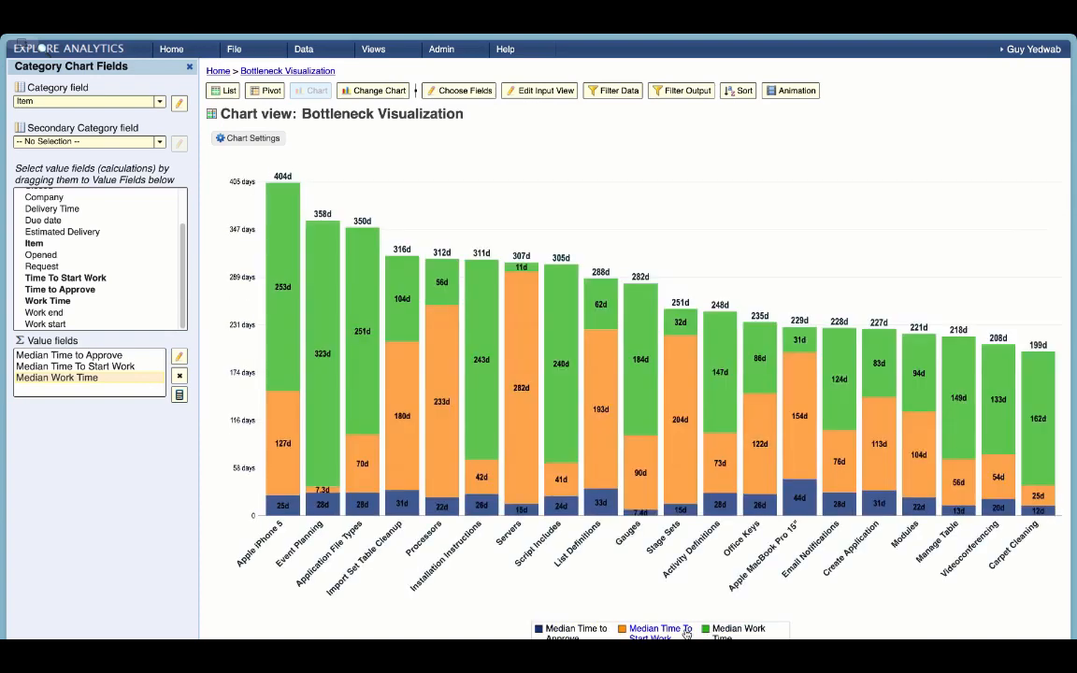
left_click(738, 631)
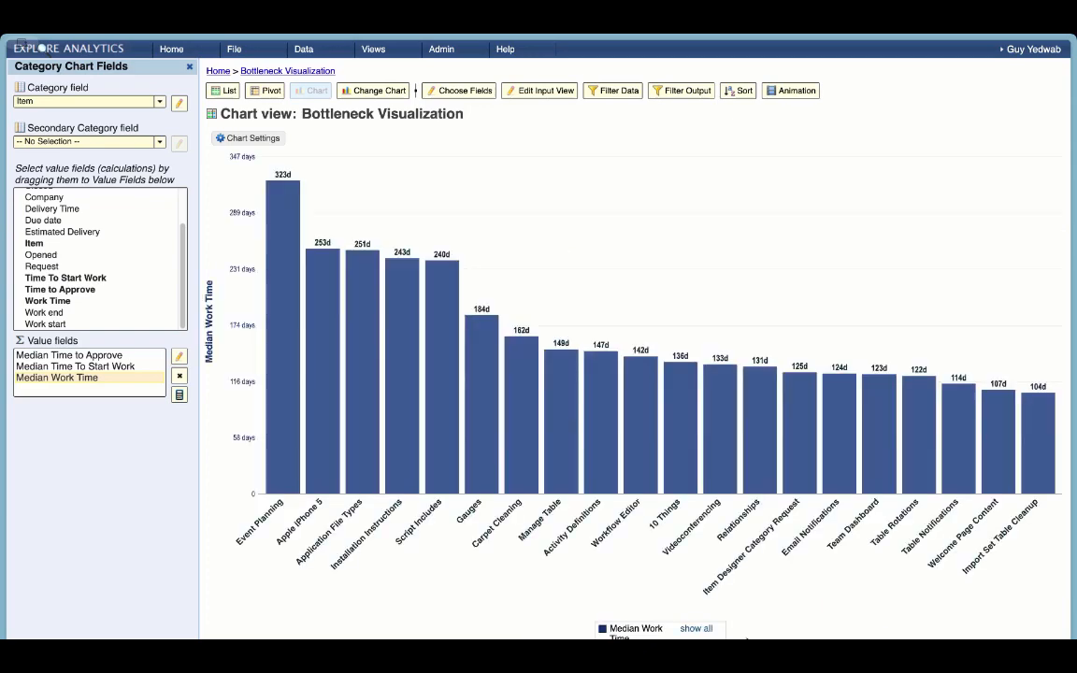
left_click(706, 630)
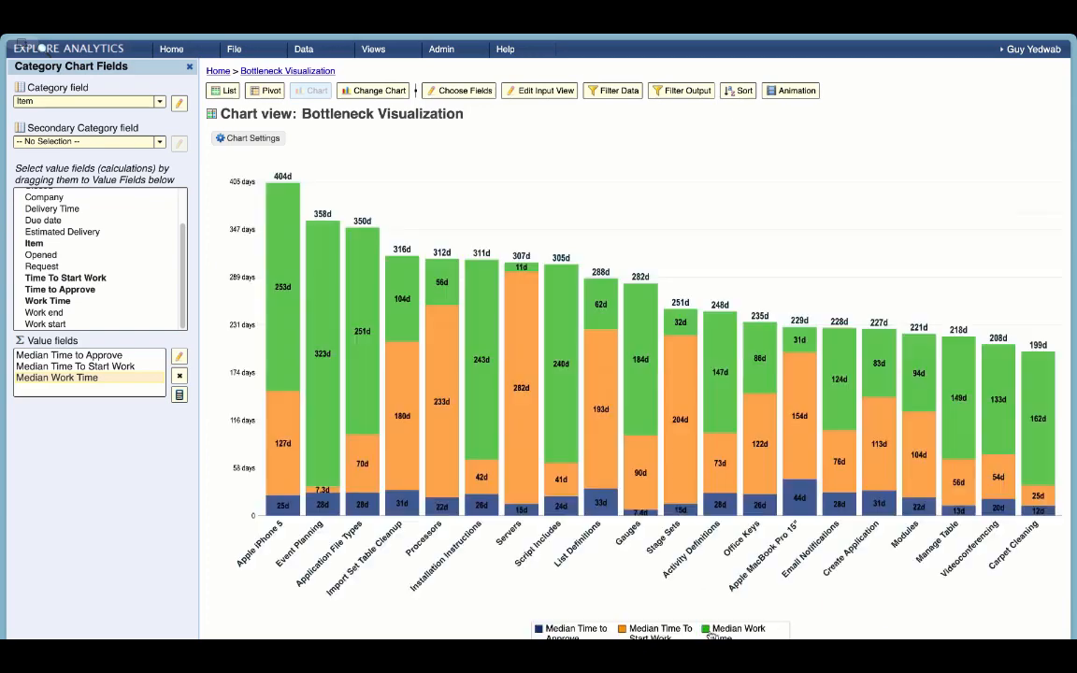